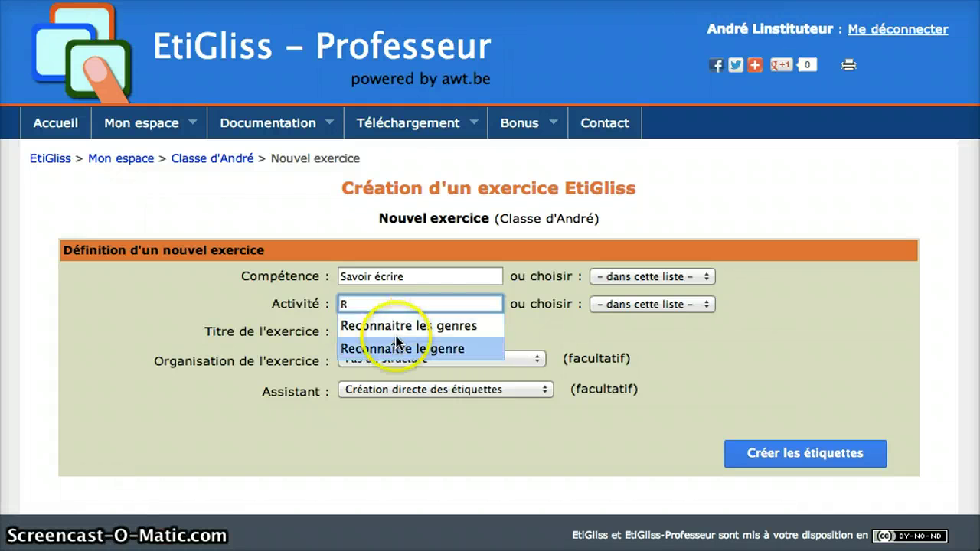
# - Choose Reconnaître le genre, title it 'Classement masculin-féminin', and organise it as Grille 2 zones verticales
pyautogui.click(395, 350)
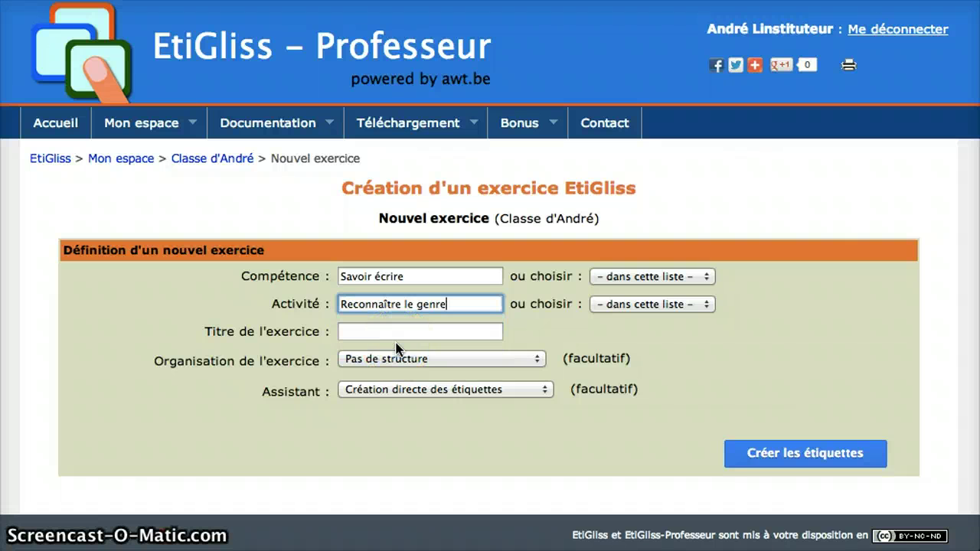
pyautogui.click(390, 332)
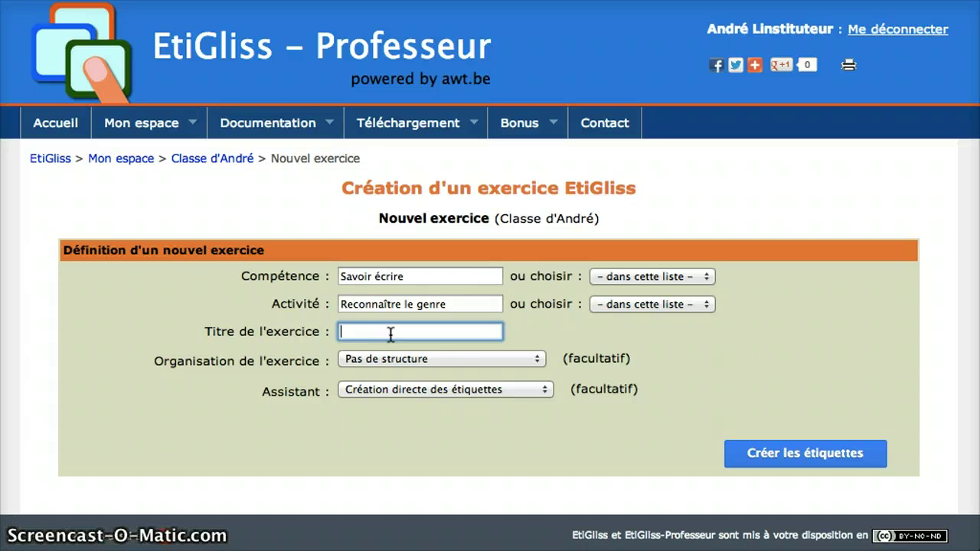
pyautogui.write('C')
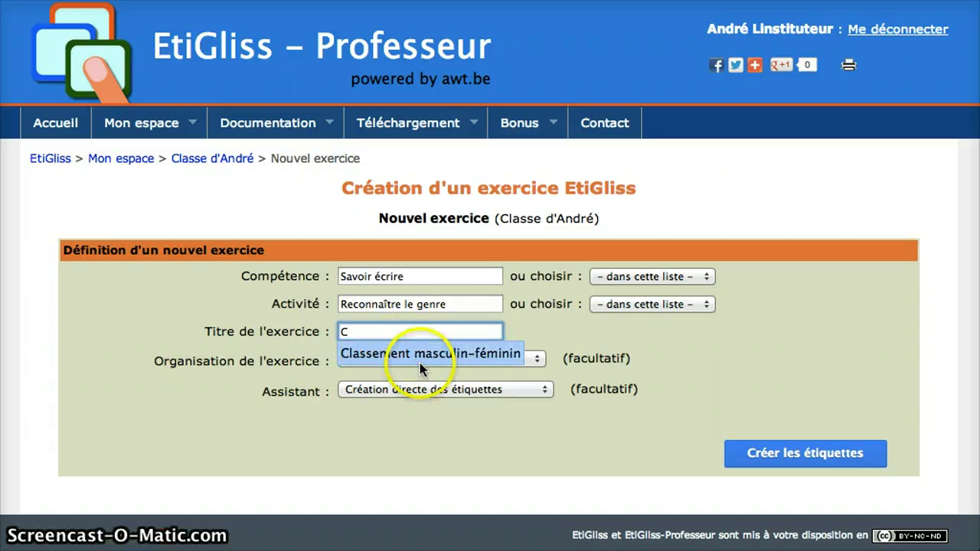
pyautogui.click(419, 359)
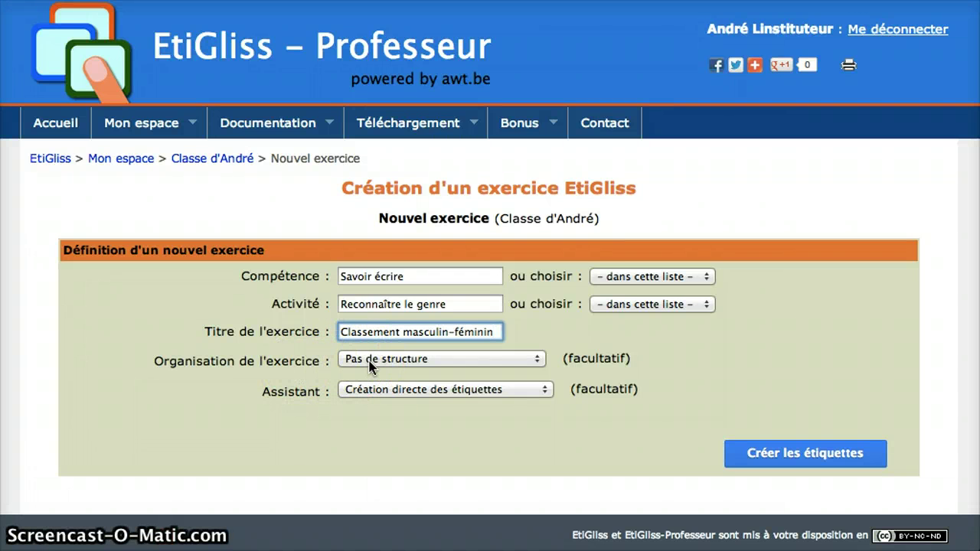
pyautogui.click(371, 363)
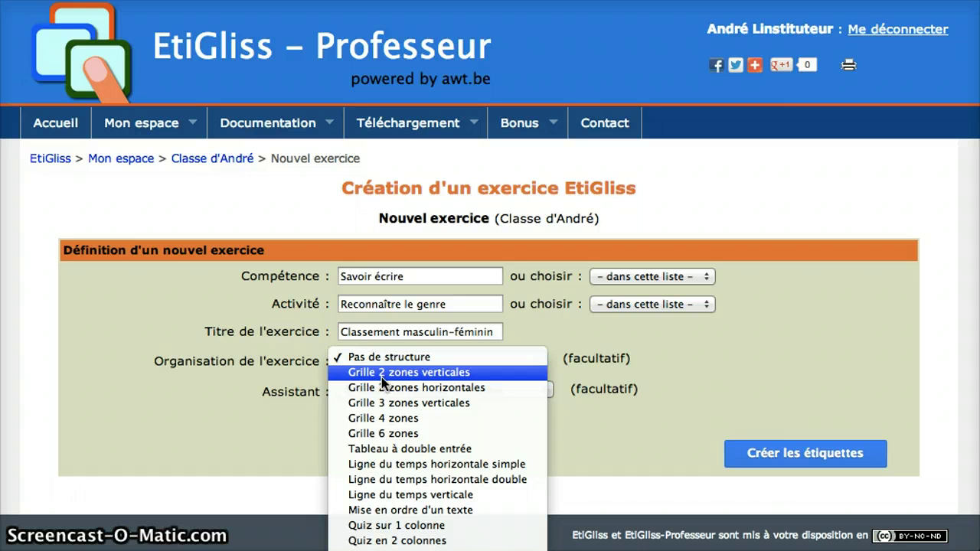
pyautogui.click(381, 372)
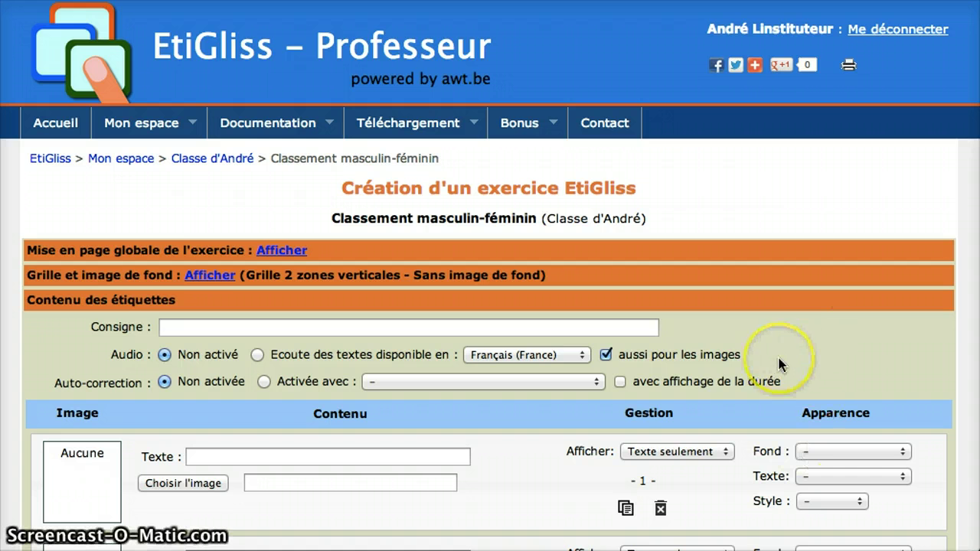
# - Enter the instruction 'Classe les mots dans la bonne colonne', correcting a typo along the way
pyautogui.scroll(-1, 780, 366)
pyautogui.scroll(-5, 781, 366)
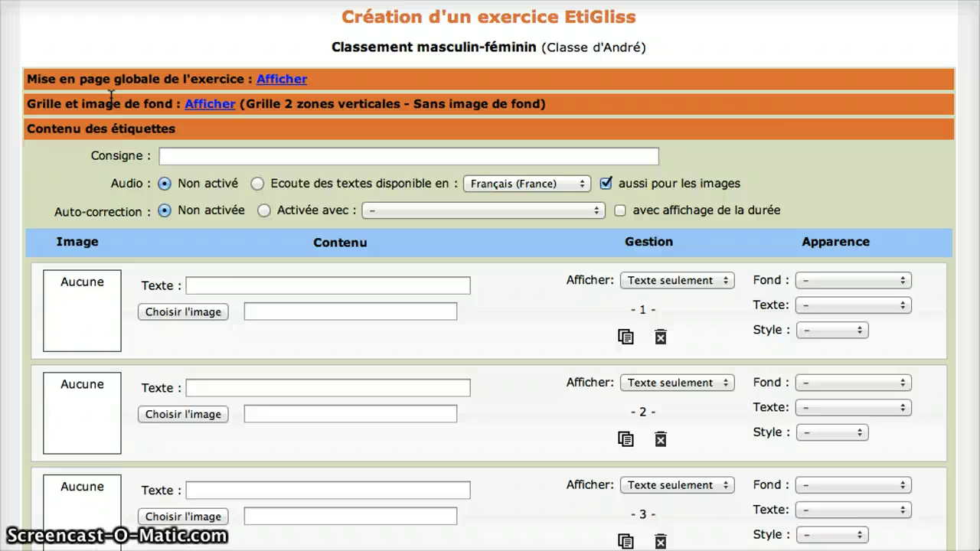
pyautogui.click(283, 80)
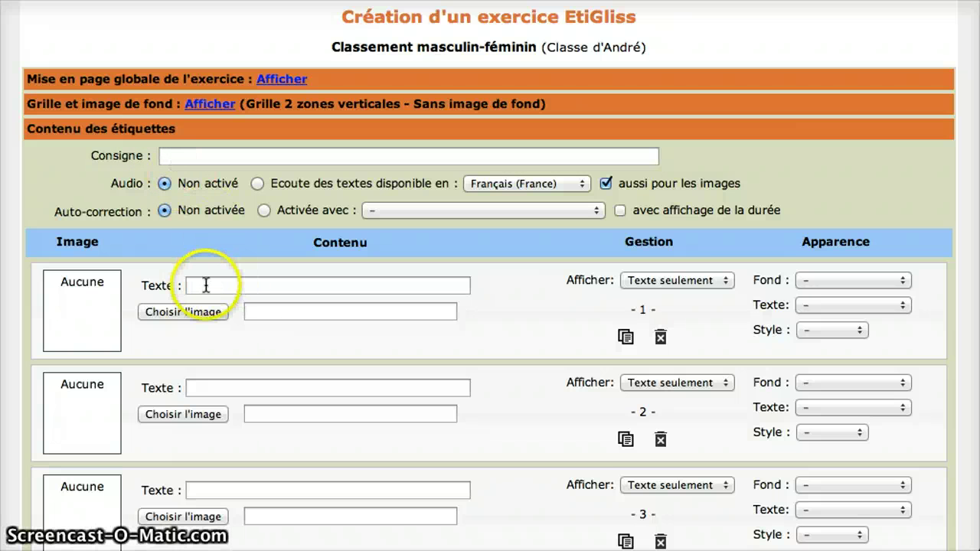
pyautogui.click(195, 157)
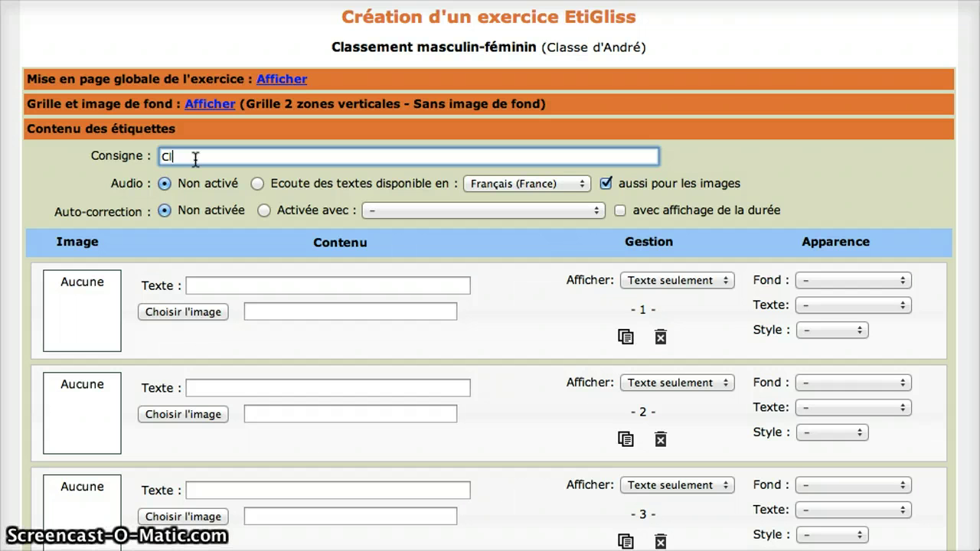
pyautogui.write('sse')
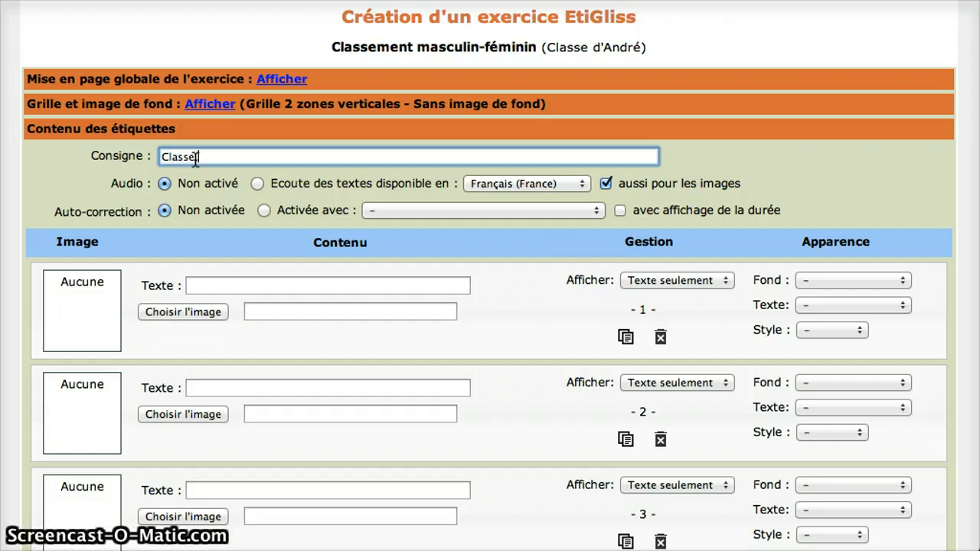
pyautogui.write(' les mots dasns le')
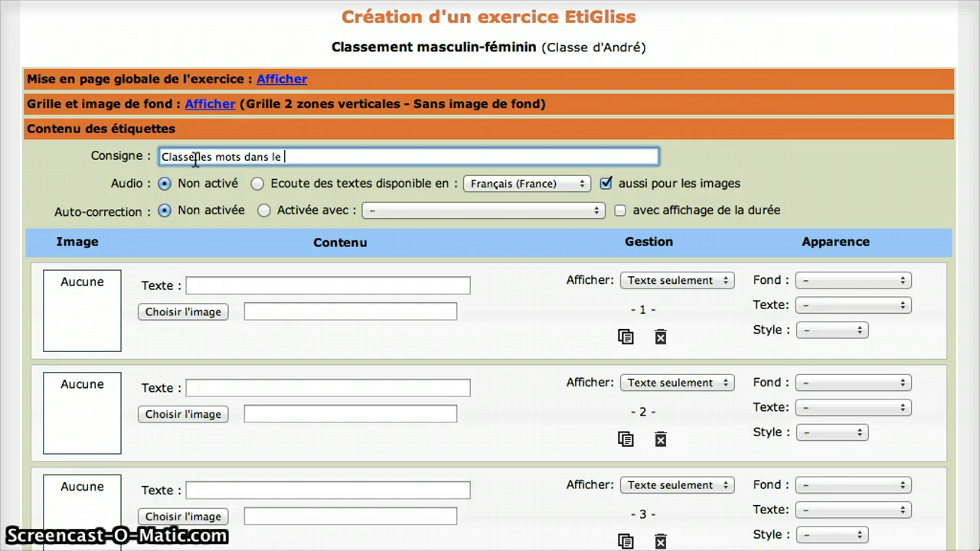
pyautogui.press('BackSpace')
pyautogui.write('a bo')
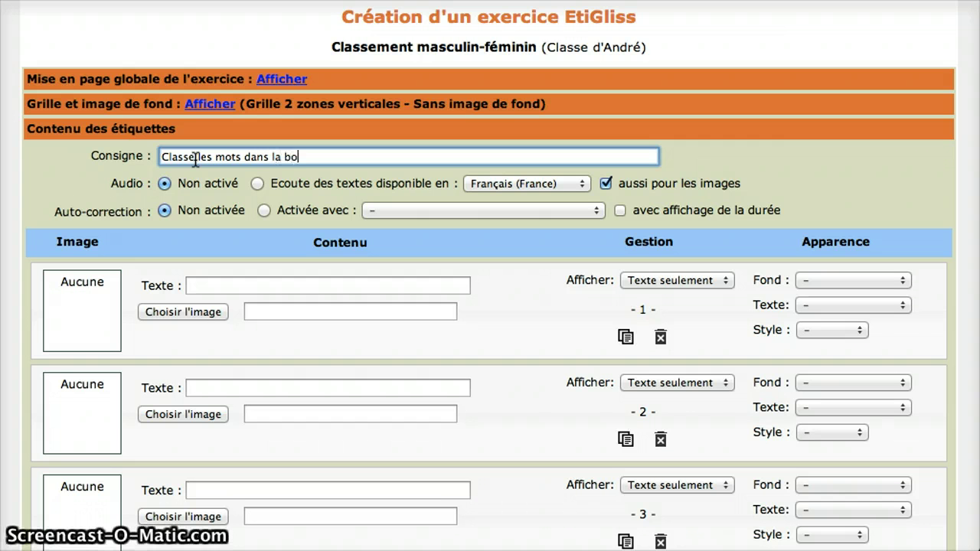
pyautogui.write('nne colonne')
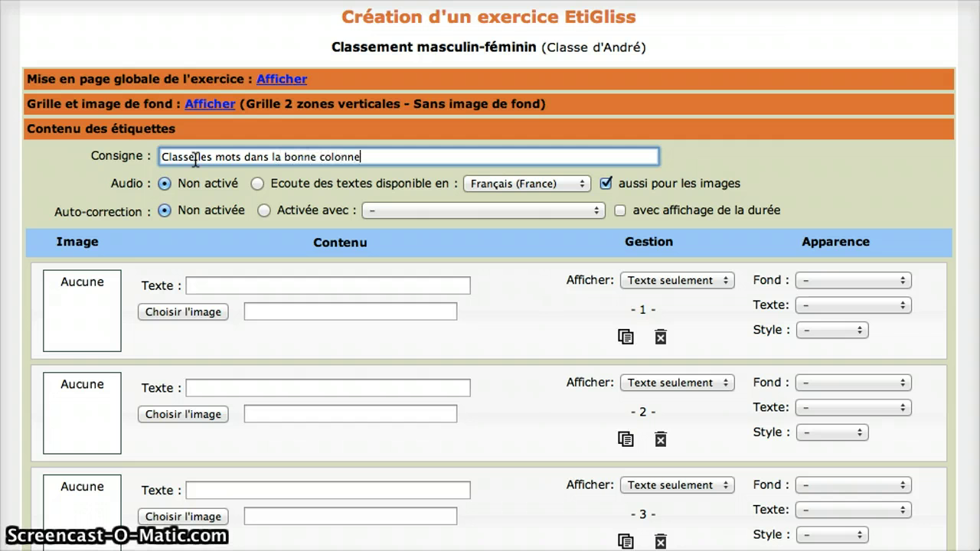
# - Fill labels 1 to 3 with Tableau, Etiquette and Tablette
pyautogui.click(196, 287)
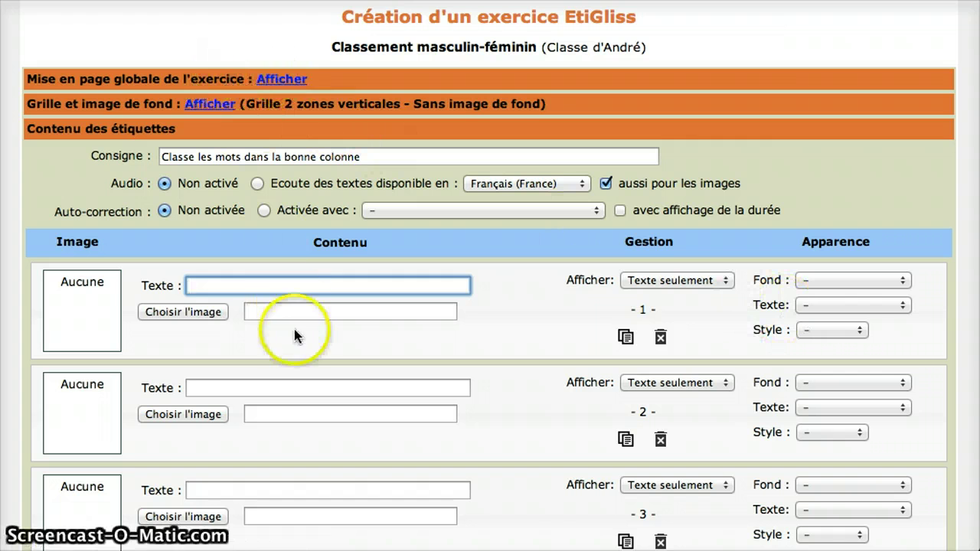
pyautogui.click(231, 289)
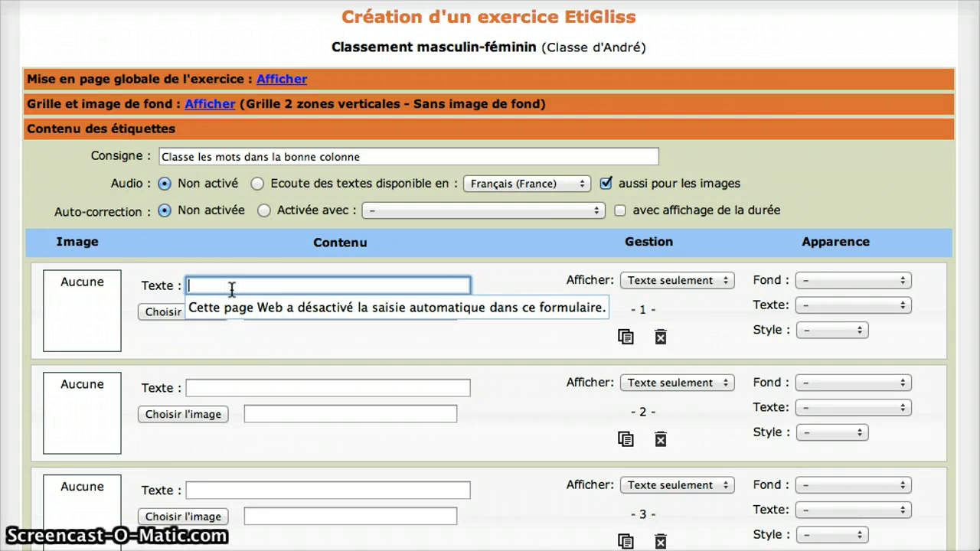
pyautogui.click(232, 287)
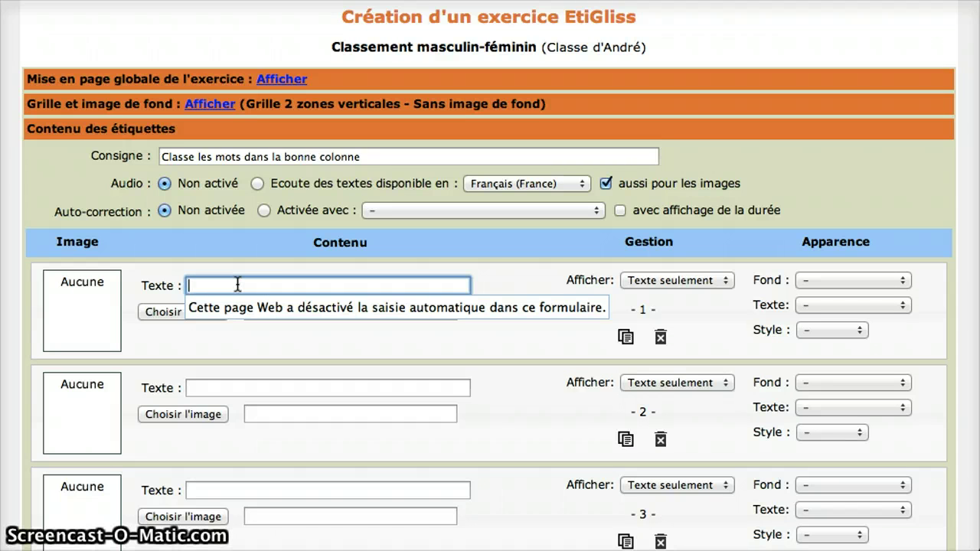
pyautogui.write('T')
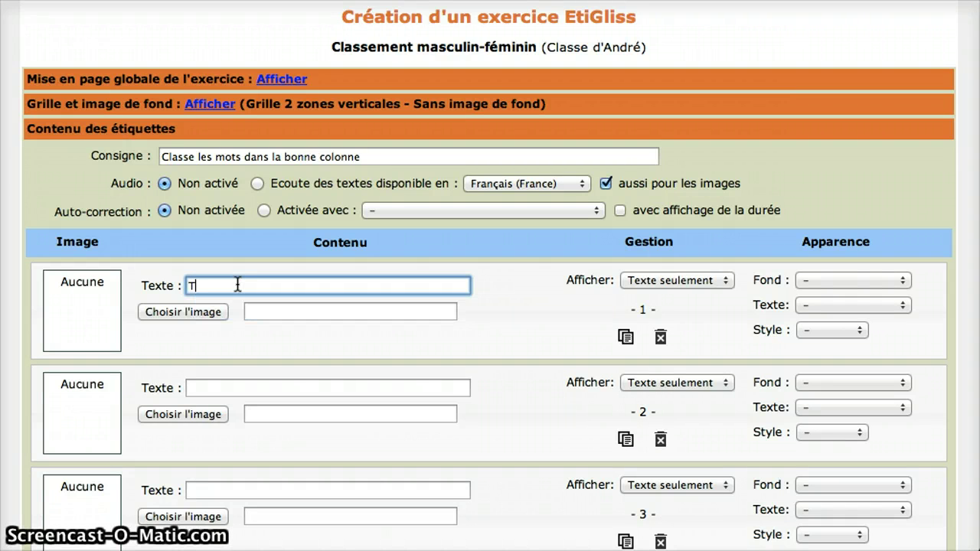
pyautogui.write('ableau')
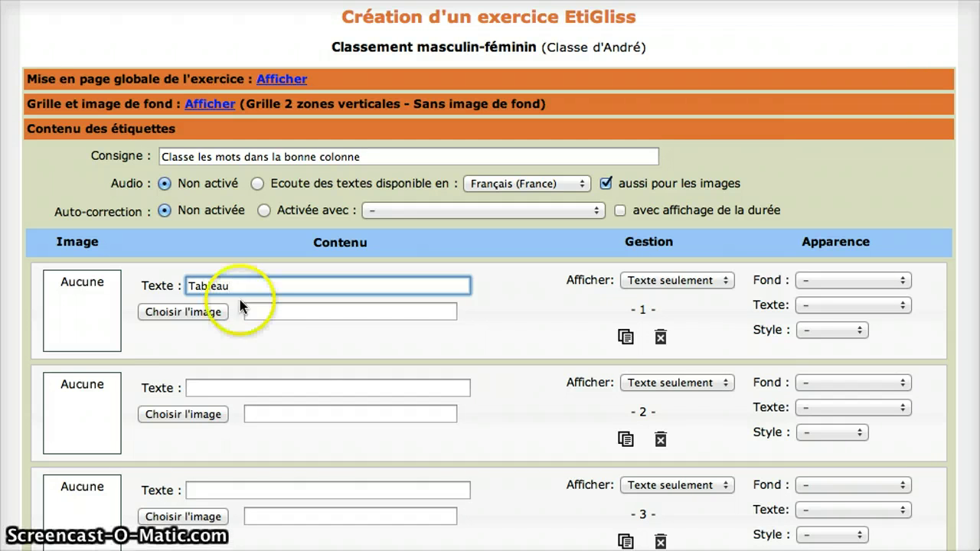
pyautogui.click(227, 388)
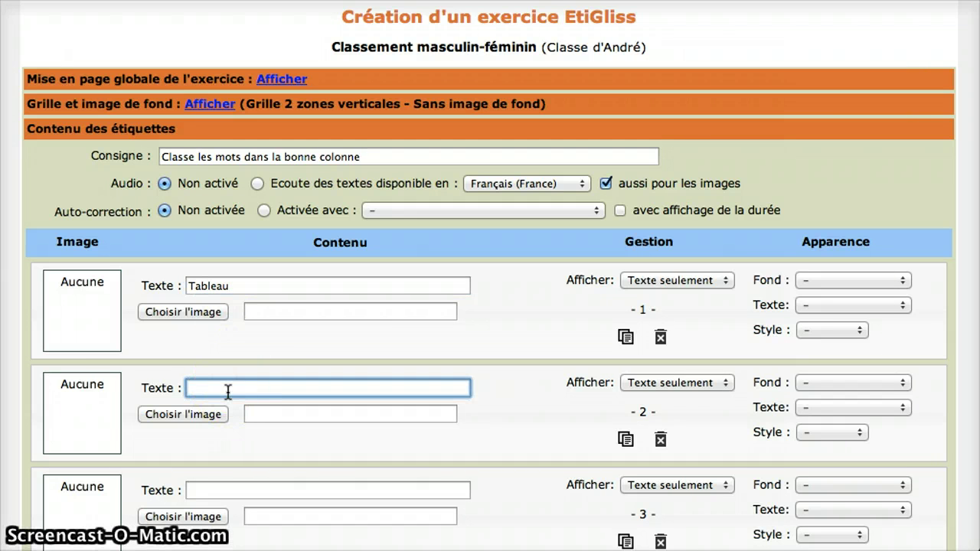
pyautogui.write('E')
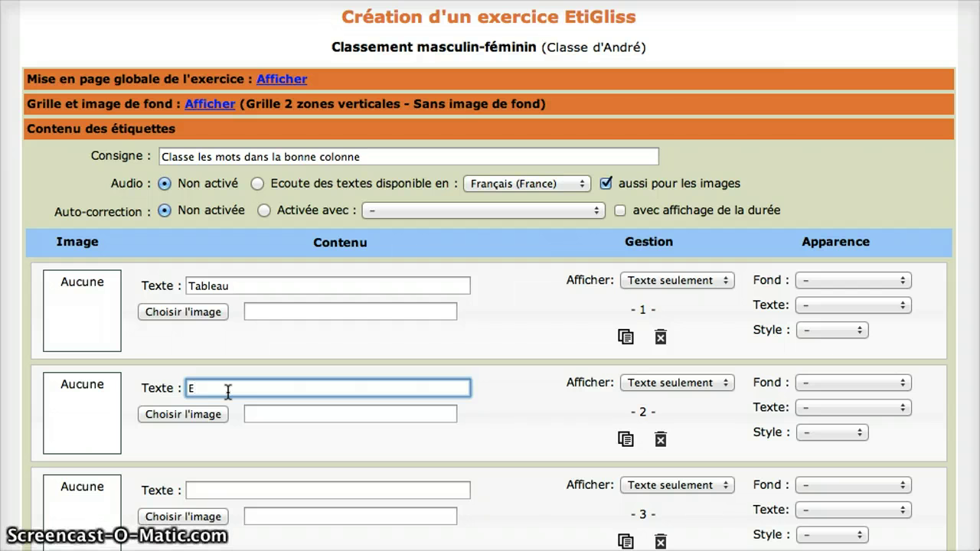
pyautogui.write('tiquette')
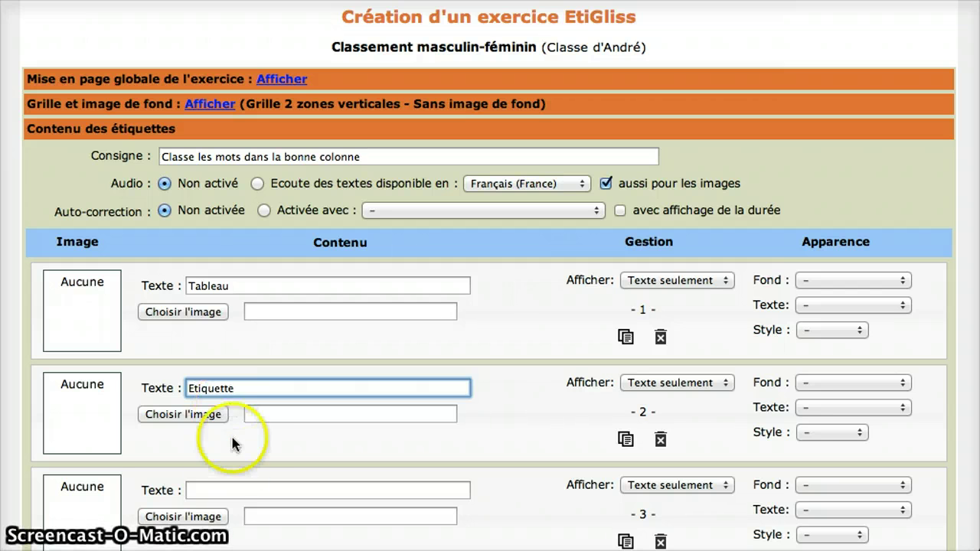
pyautogui.click(228, 491)
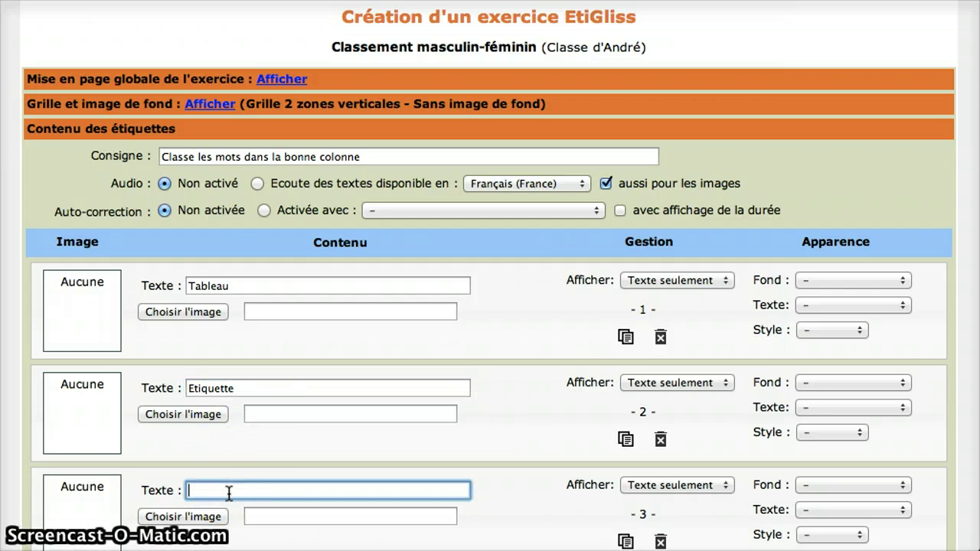
pyautogui.write('Tablette')
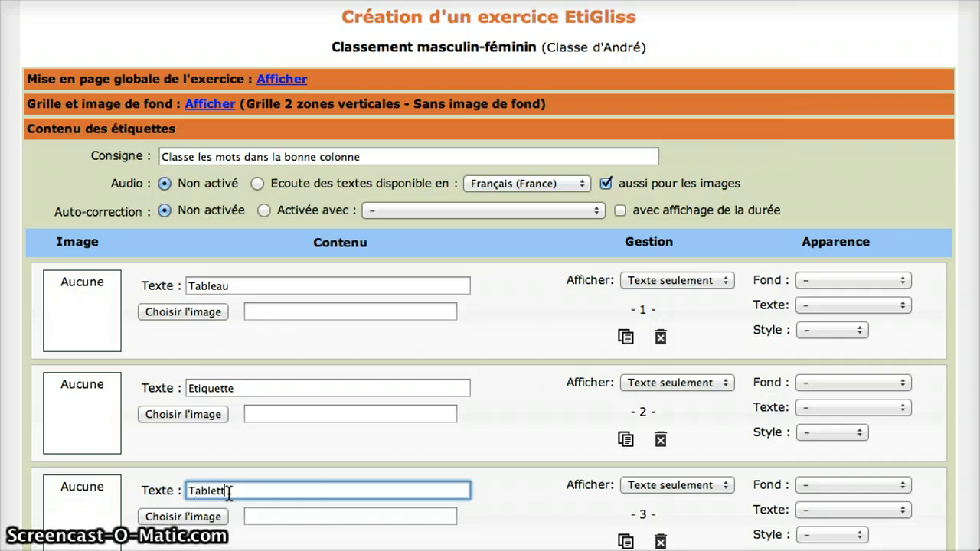
# - Fill labels 4 to 6 with Professeur, Exercice and Ecole
pyautogui.scroll(-10, 283, 490)
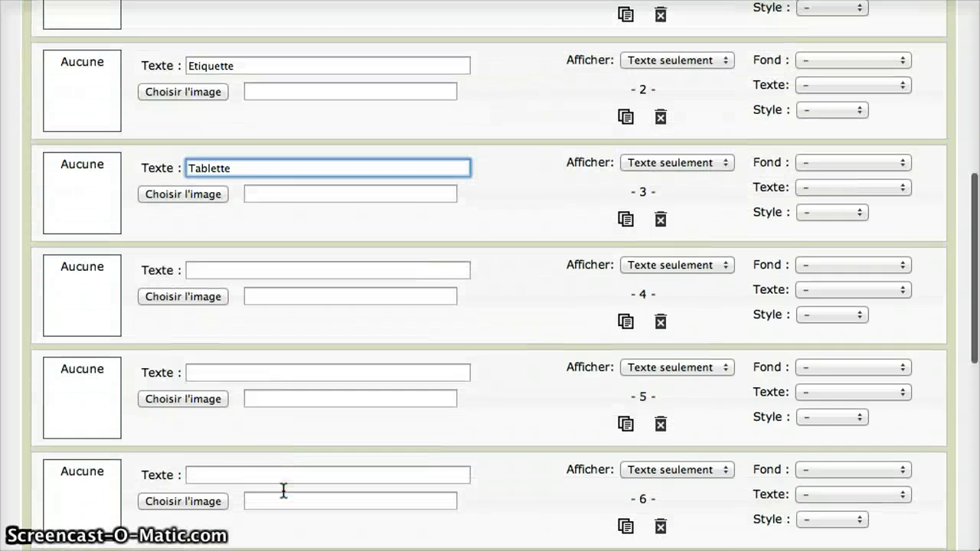
pyautogui.scroll(-3, 284, 490)
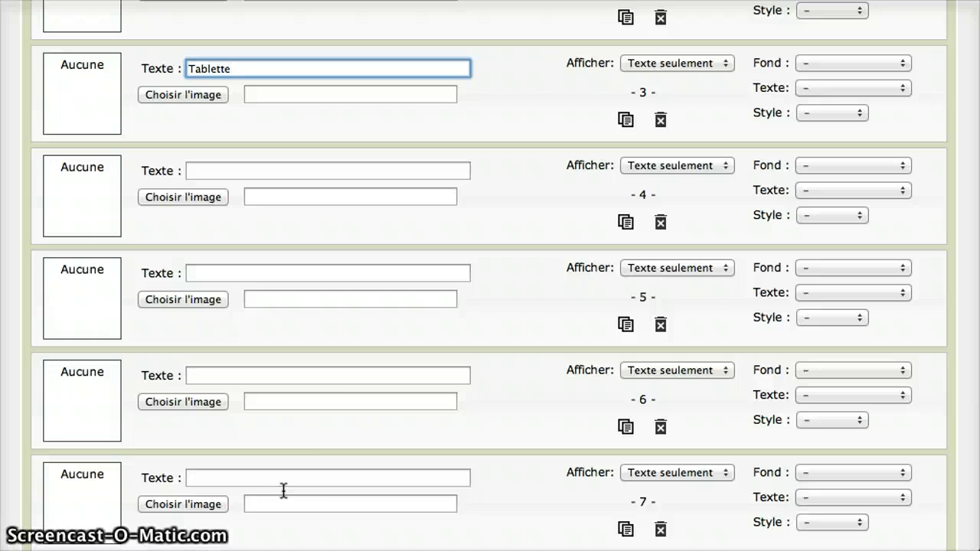
pyautogui.click(310, 379)
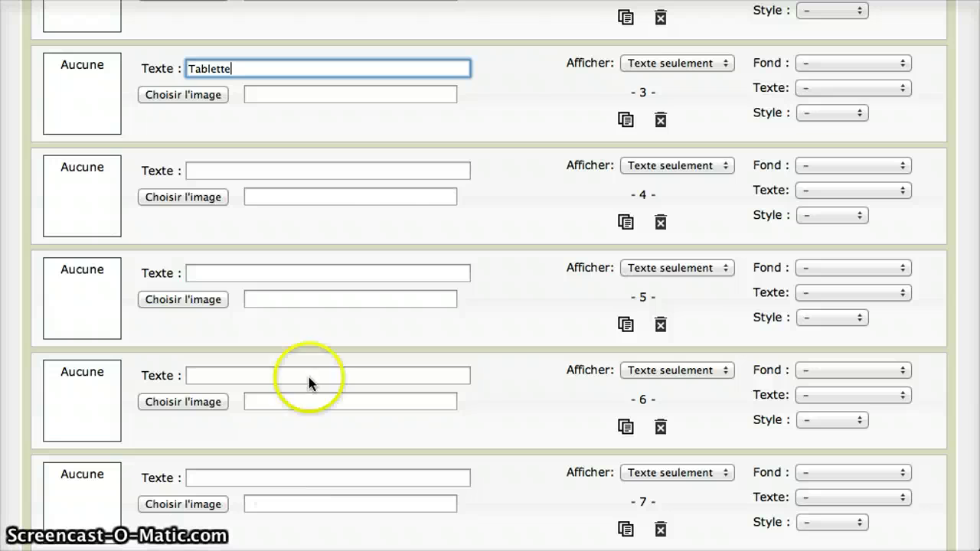
pyautogui.click(205, 169)
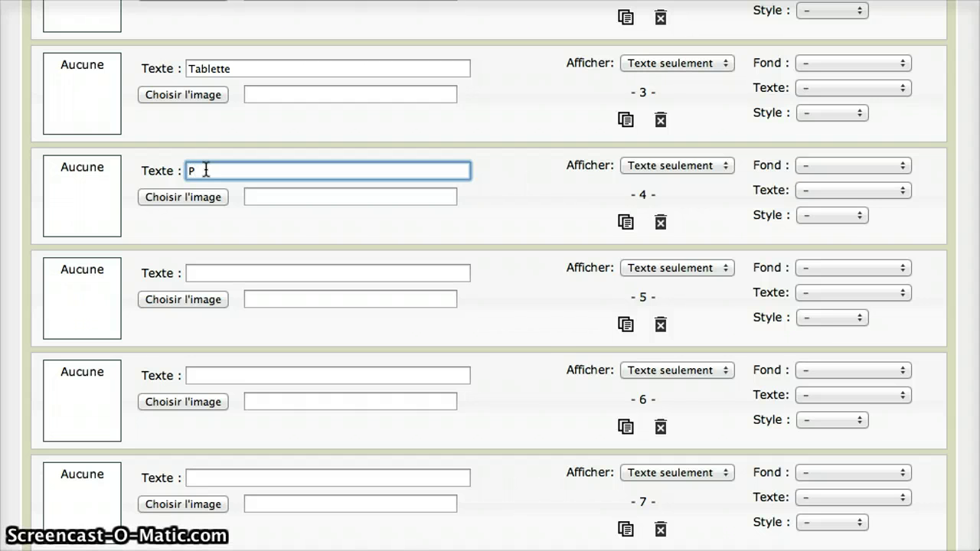
pyautogui.write('Professeur')
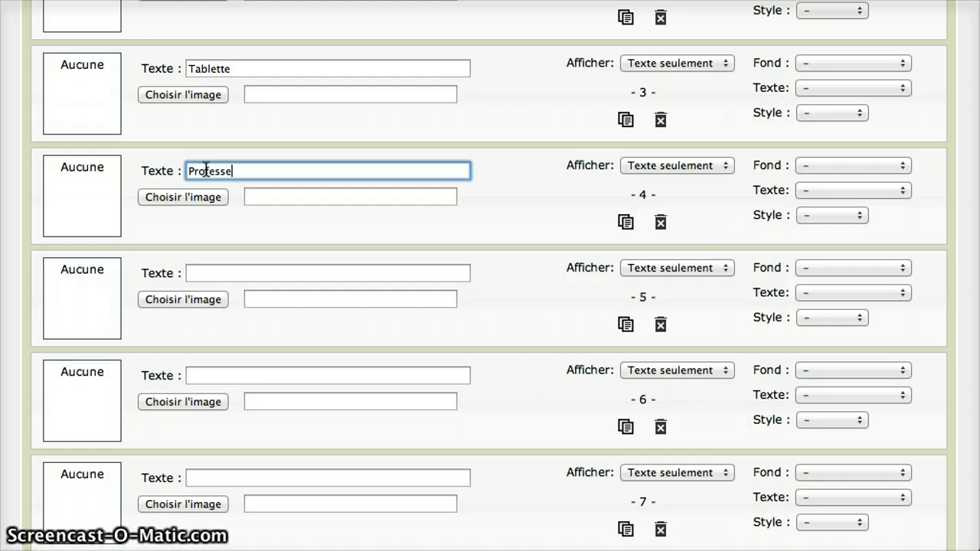
pyautogui.click(218, 273)
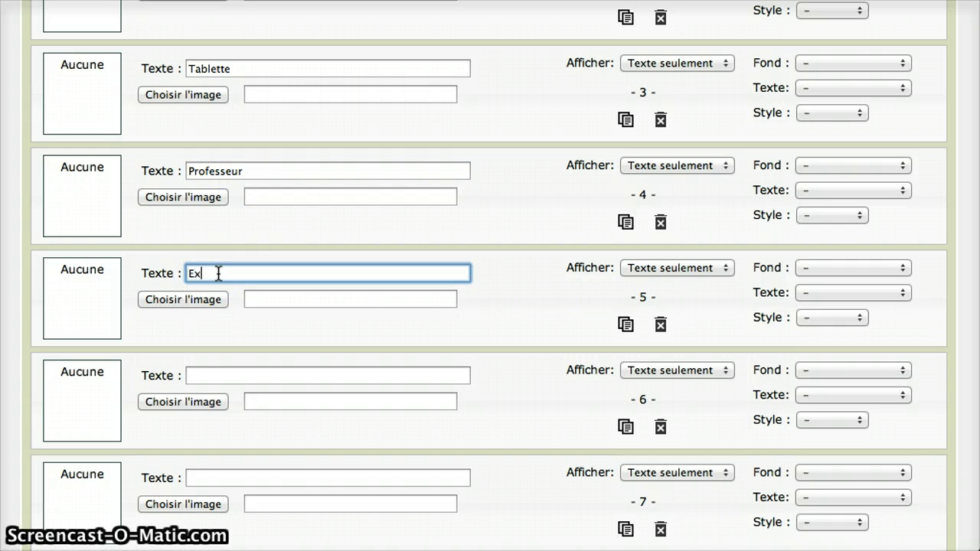
pyautogui.write('Exercice')
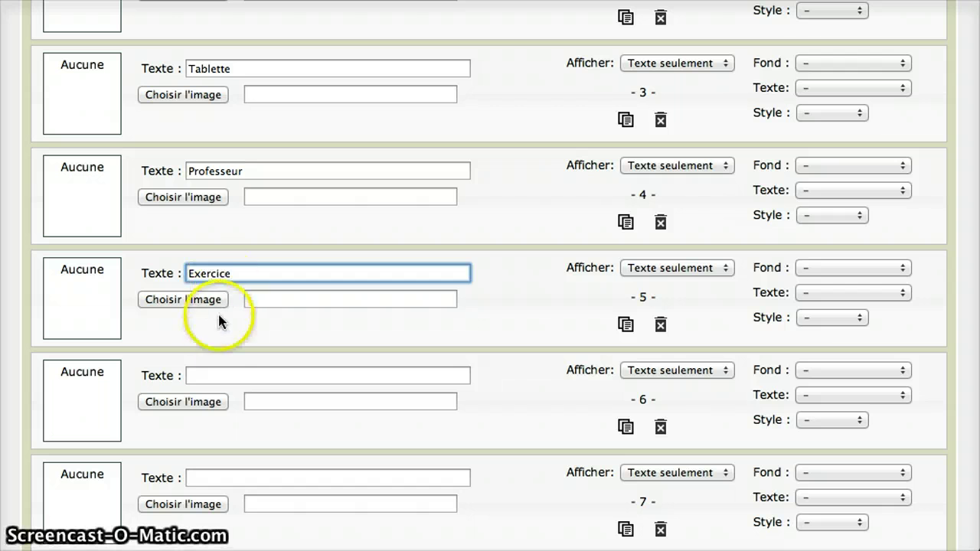
pyautogui.click(218, 376)
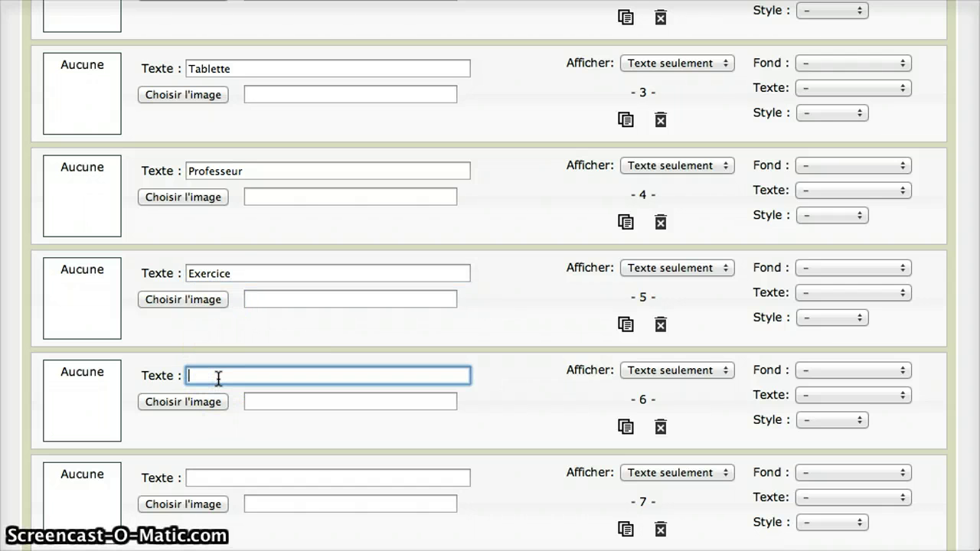
pyautogui.write('Ecole')
# - Add an eleventh empty label at the bottom of the list
pyautogui.click(343, 466)
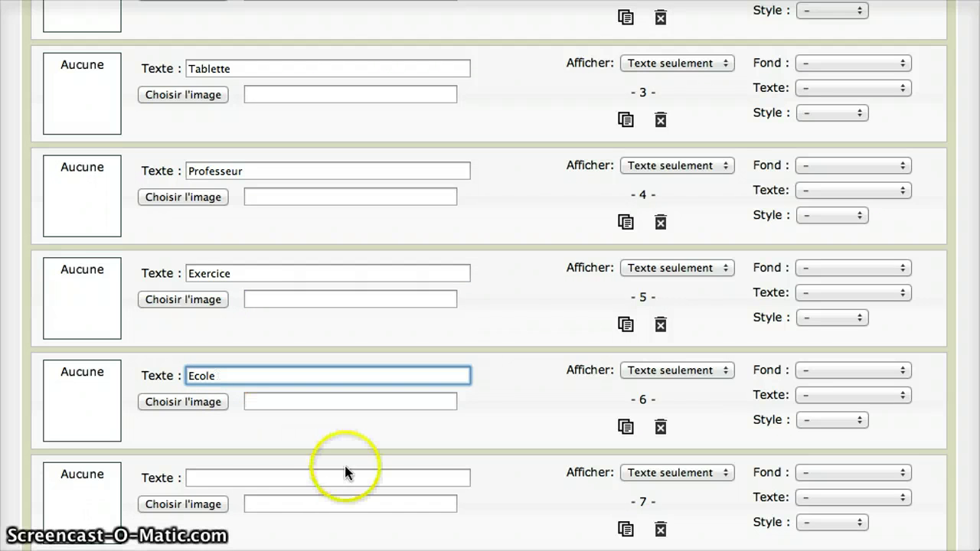
pyautogui.scroll(-3, 351, 464)
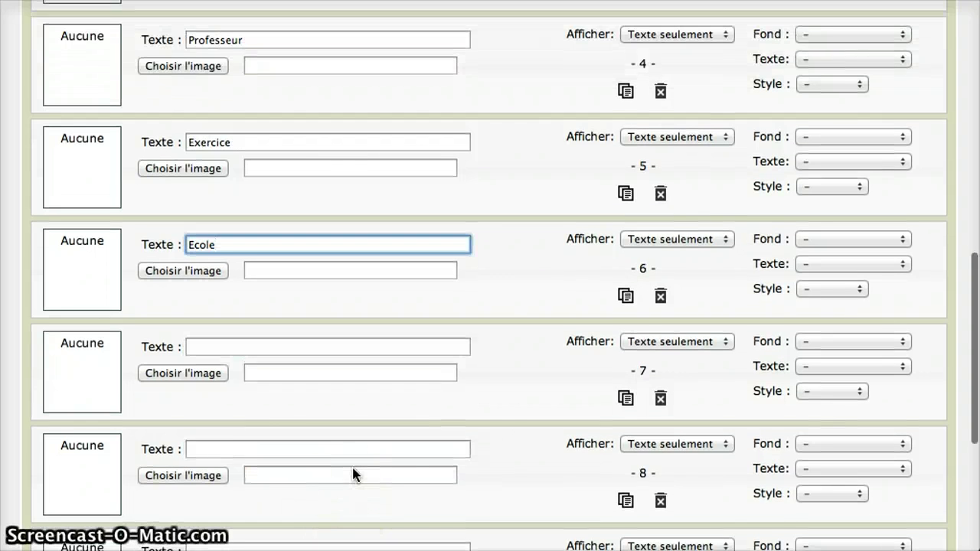
pyautogui.scroll(-5, 353, 469)
pyautogui.scroll(-2, 353, 469)
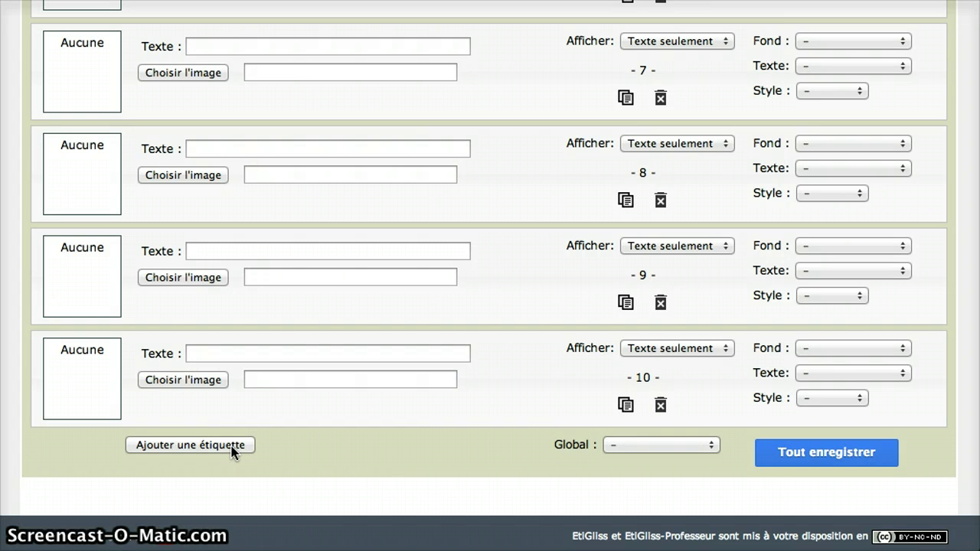
pyautogui.click(234, 451)
# - Add one more empty label, then delete label 10 and confirm
pyautogui.scroll(-3, 308, 425)
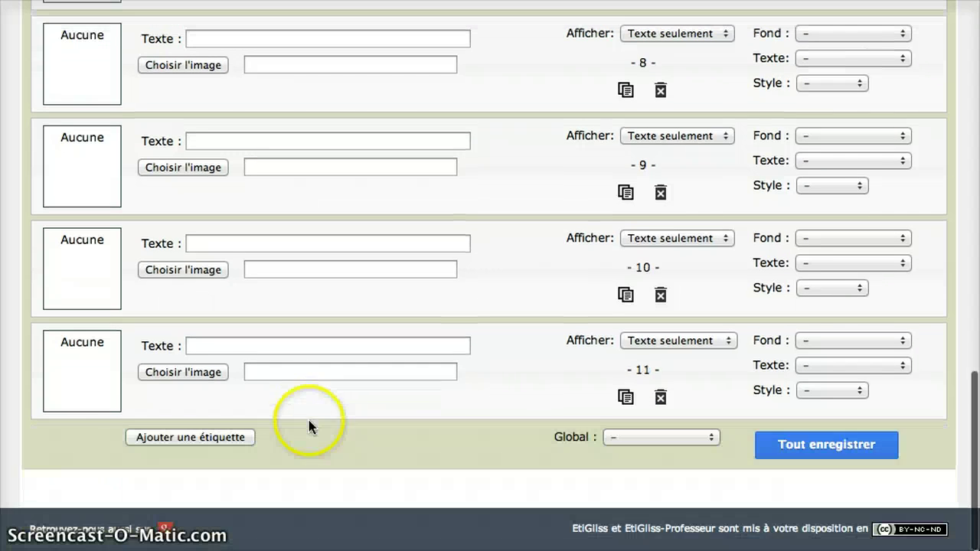
pyautogui.click(225, 442)
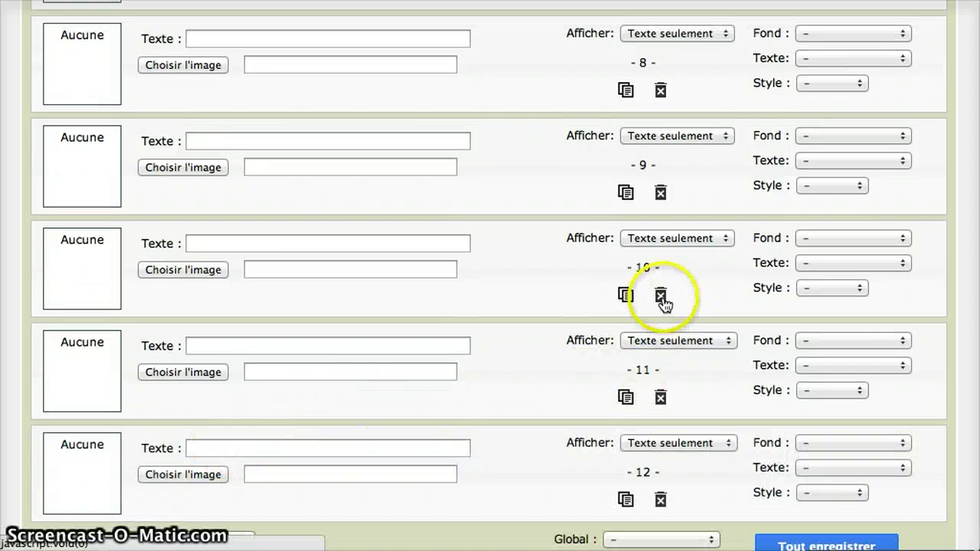
pyautogui.click(663, 298)
pyautogui.click(718, 165)
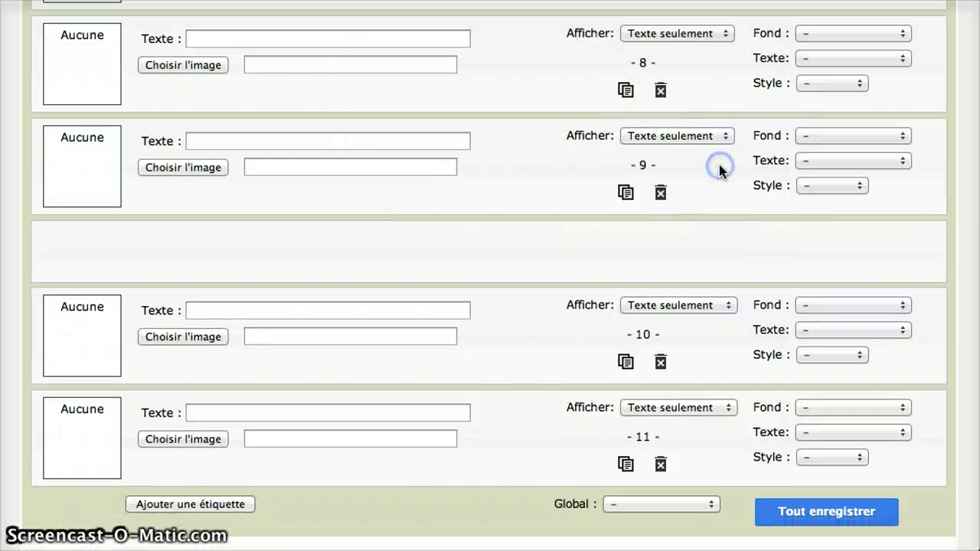
# - Save everything, recording 1 exercise and 6 labels
pyautogui.scroll(10, 674, 414)
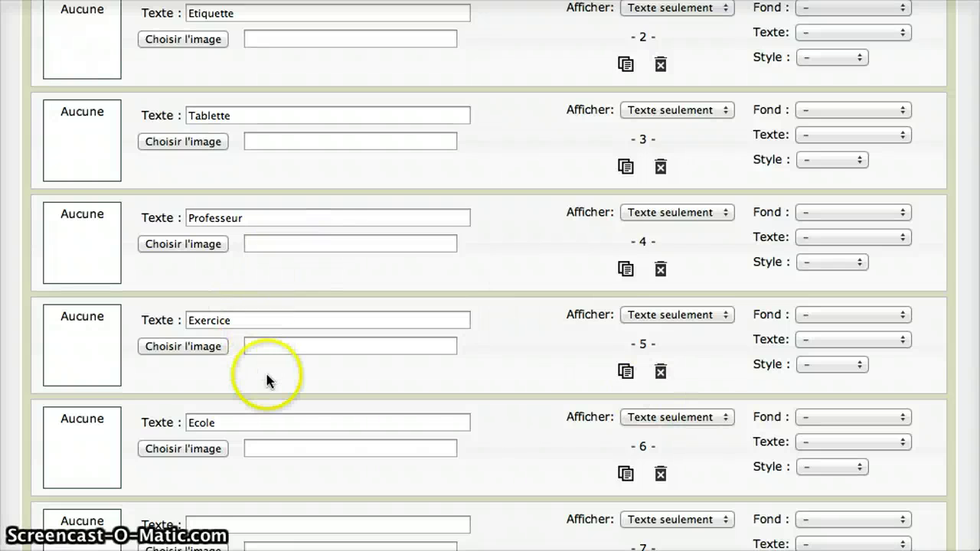
pyautogui.scroll(-10, 268, 383)
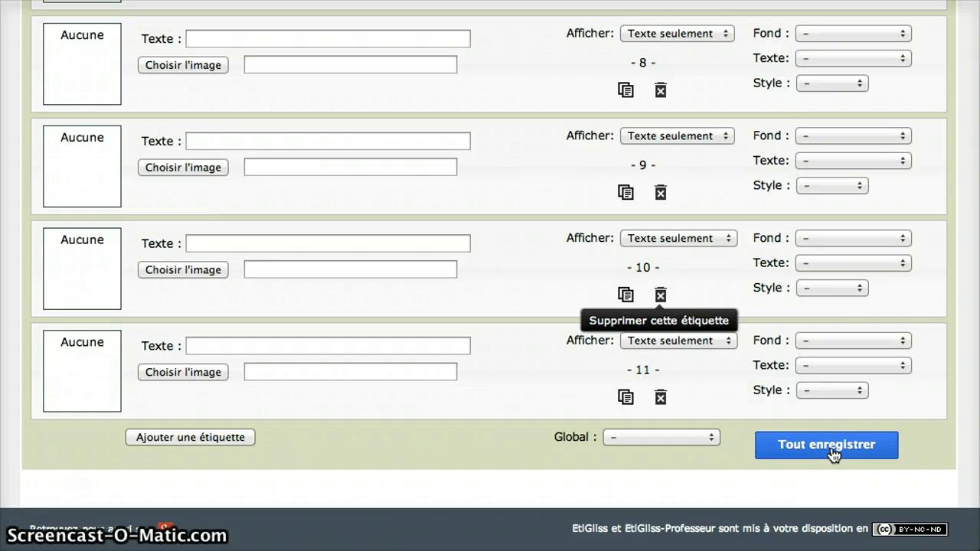
pyautogui.click(831, 452)
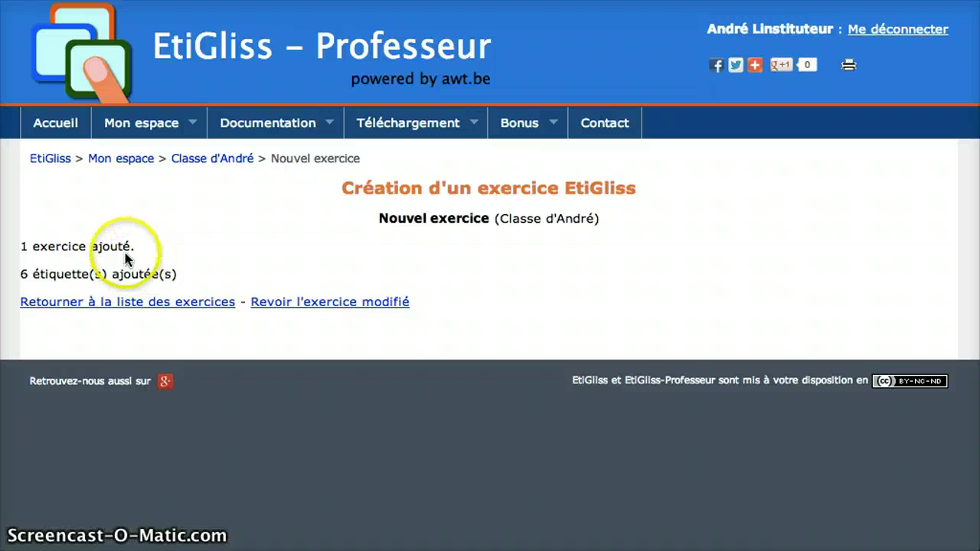
# - Reopen the saved Classement masculin-féminin exercise's editing form and scroll through it
pyautogui.click(322, 303)
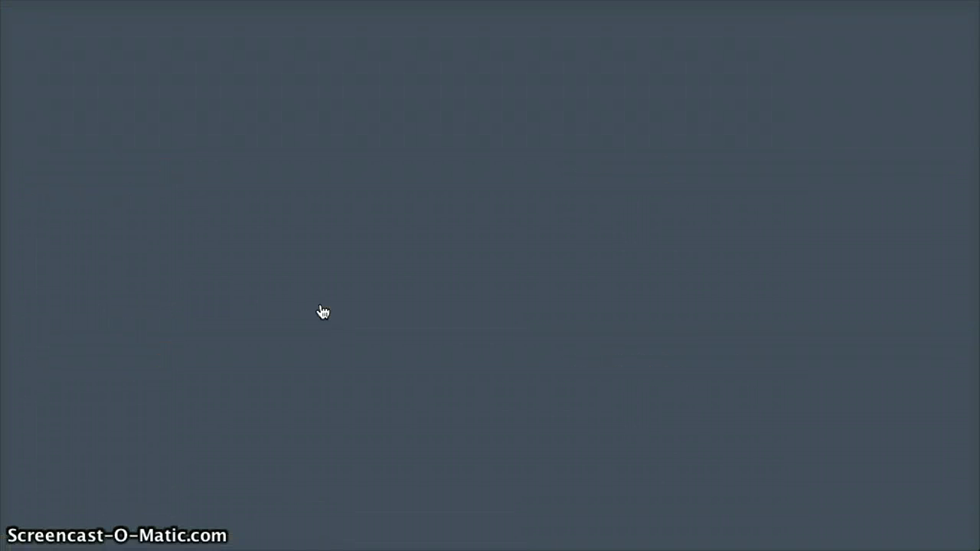
pyautogui.click(433, 394)
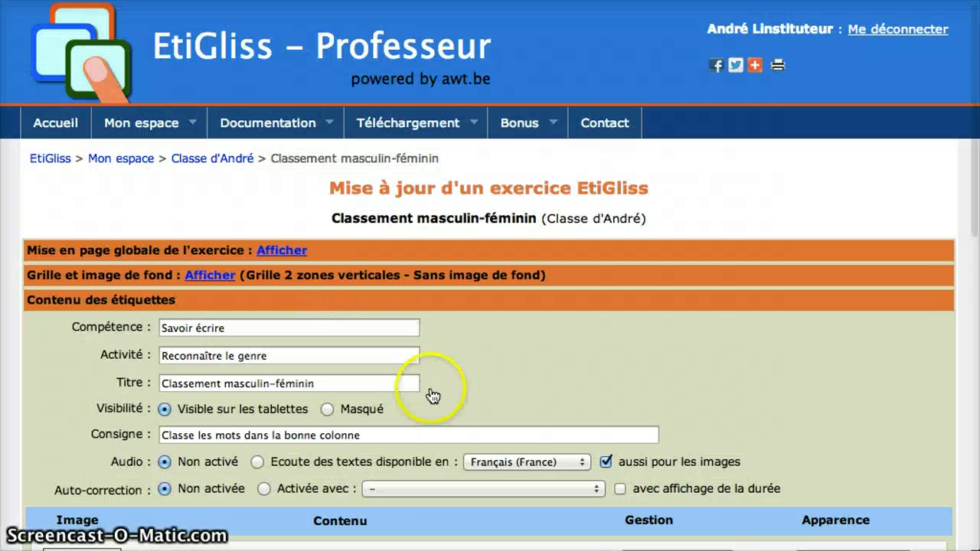
pyautogui.scroll(-7, 433, 395)
pyautogui.scroll(1, 433, 394)
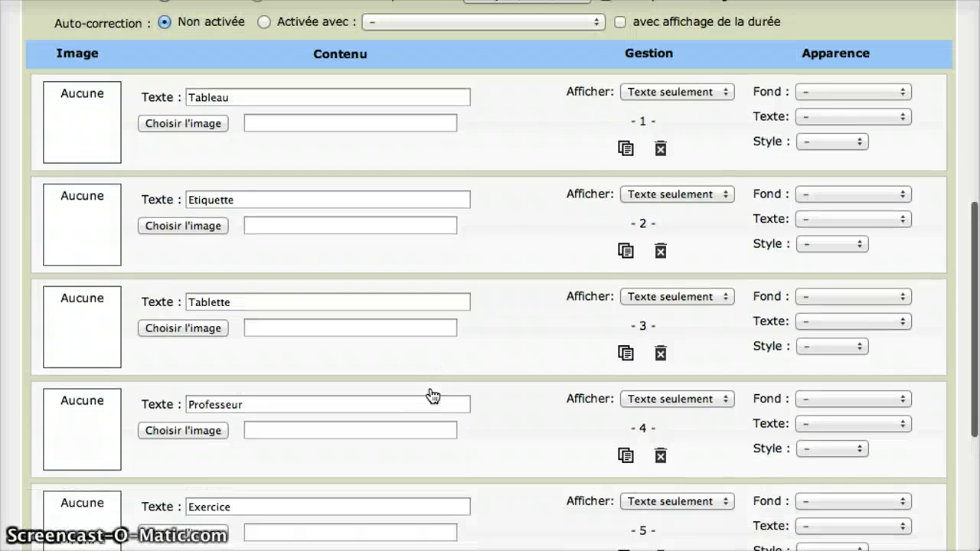
pyautogui.scroll(1, 433, 394)
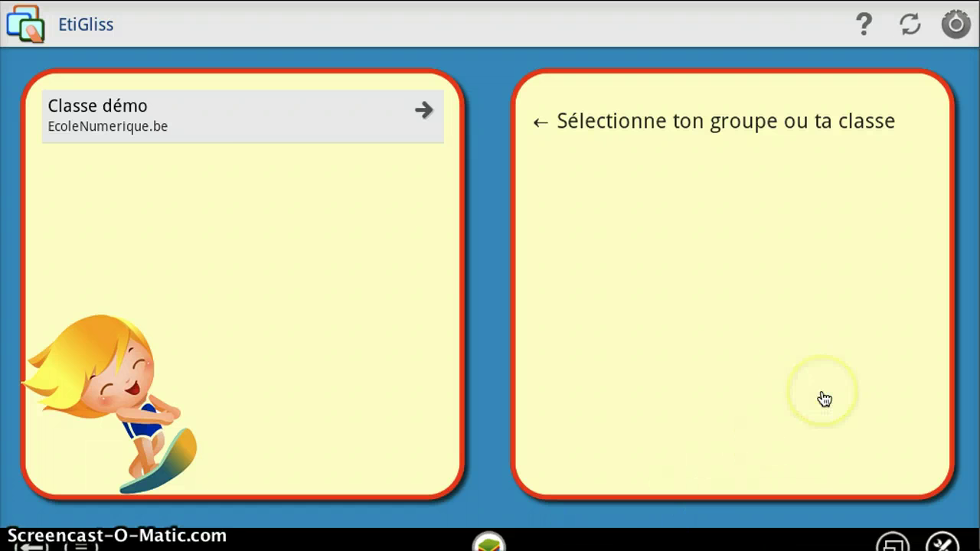
# - Show Classe démo's activities, then open the Préférences screen
pyautogui.click(262, 134)
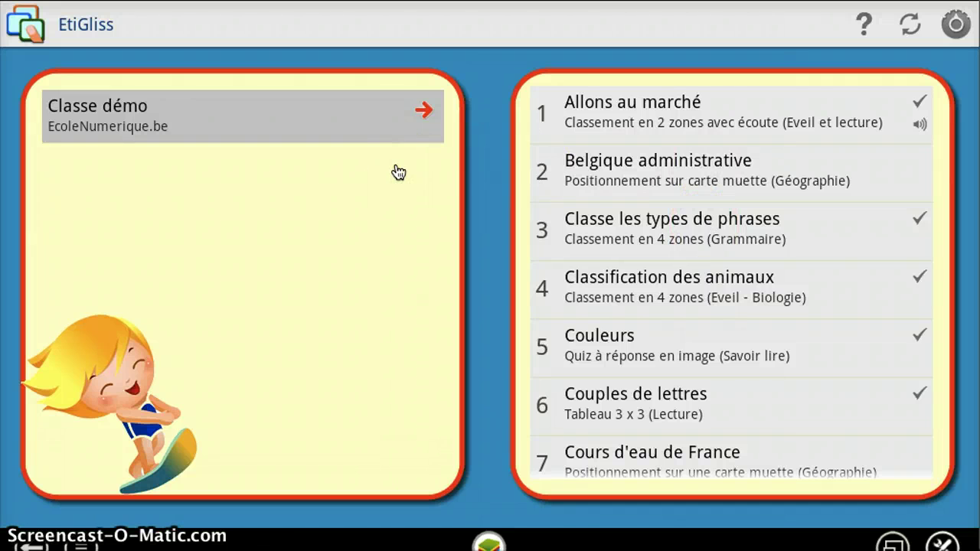
pyautogui.click(956, 27)
pyautogui.click(955, 29)
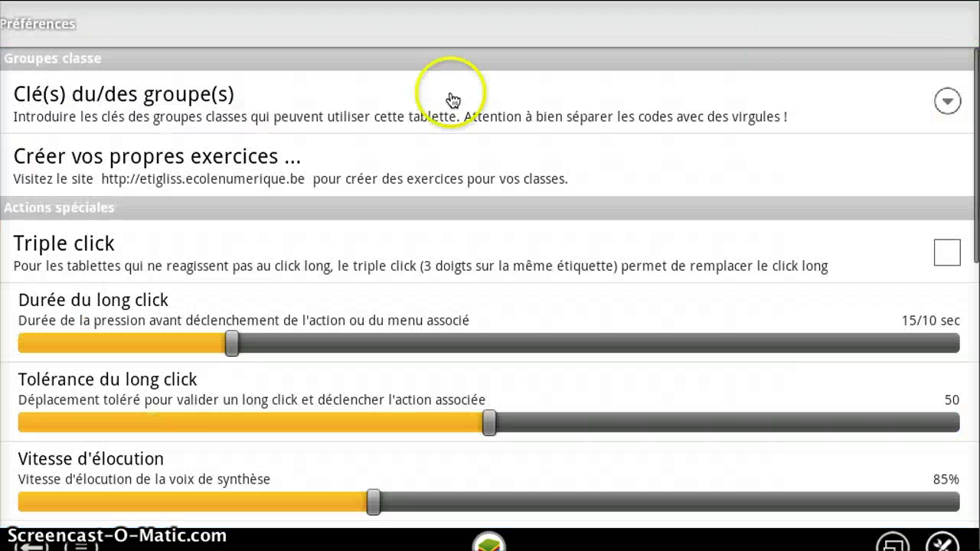
pyautogui.moveTo(448, 99)
pyautogui.mouseDown()
pyautogui.moveTo(121, 124)
pyautogui.moveTo(153, 111)
pyautogui.mouseUp()
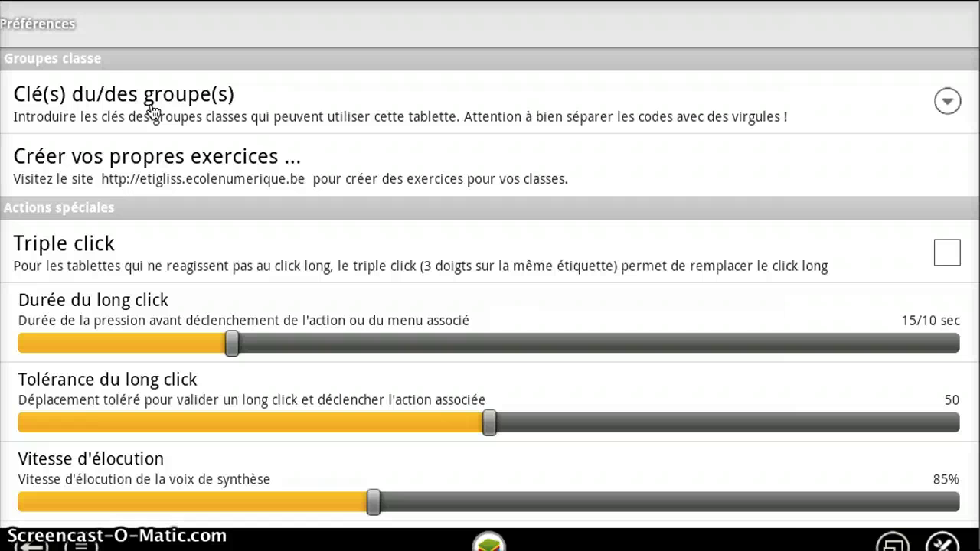
# - Append a second group key after a comma, confirm with OK, and return to the class list
pyautogui.click(153, 111)
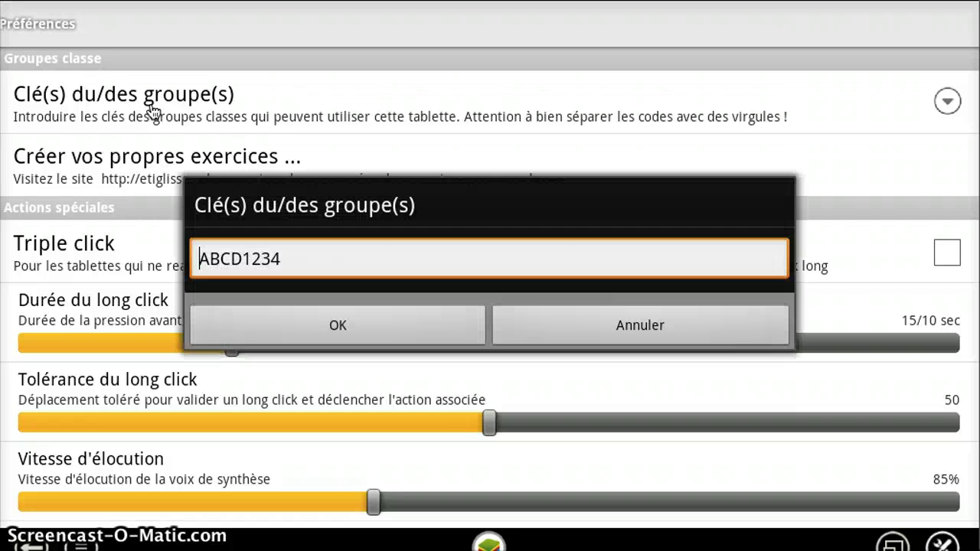
pyautogui.moveTo(153, 111); pyautogui.dragTo(291, 267)
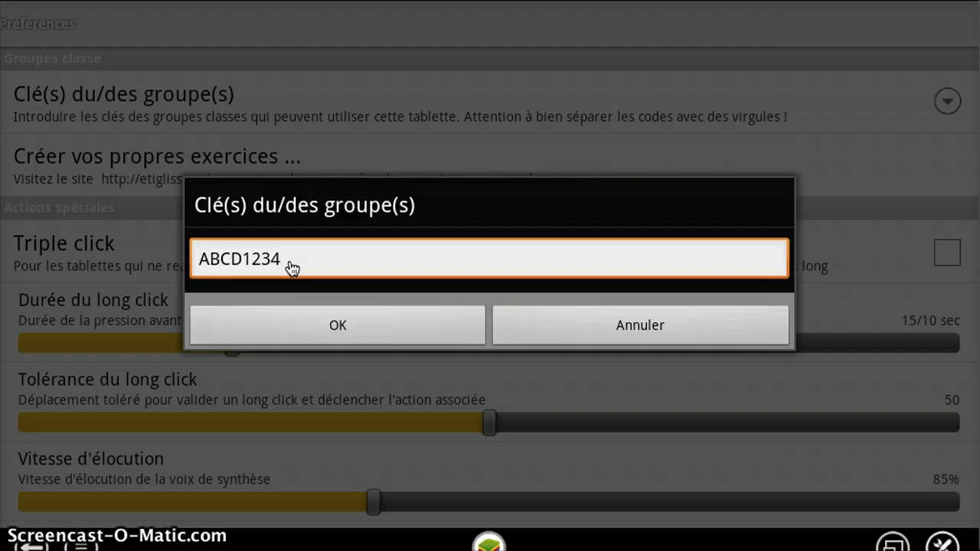
pyautogui.click(291, 267)
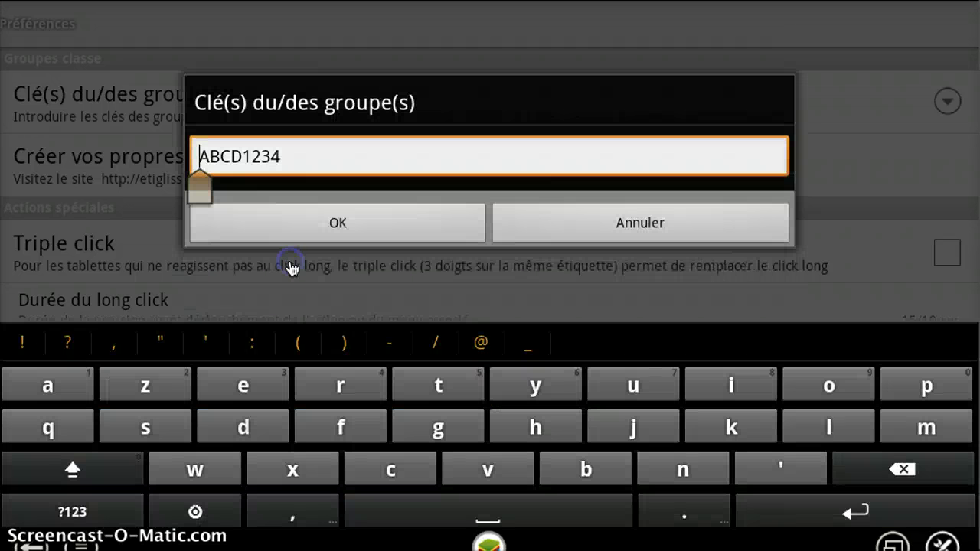
pyautogui.click(296, 232)
pyautogui.moveTo(295, 232); pyautogui.dragTo(302, 157)
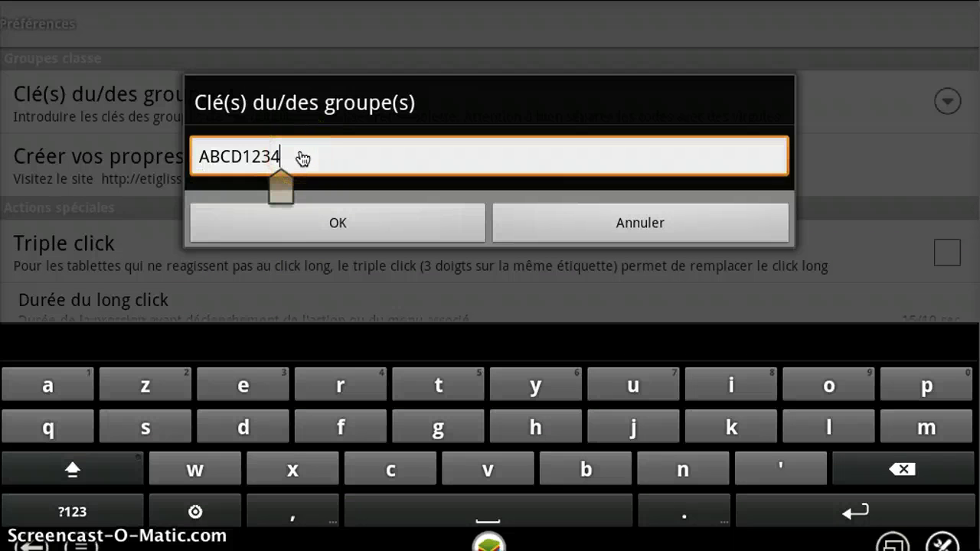
pyautogui.write(',')
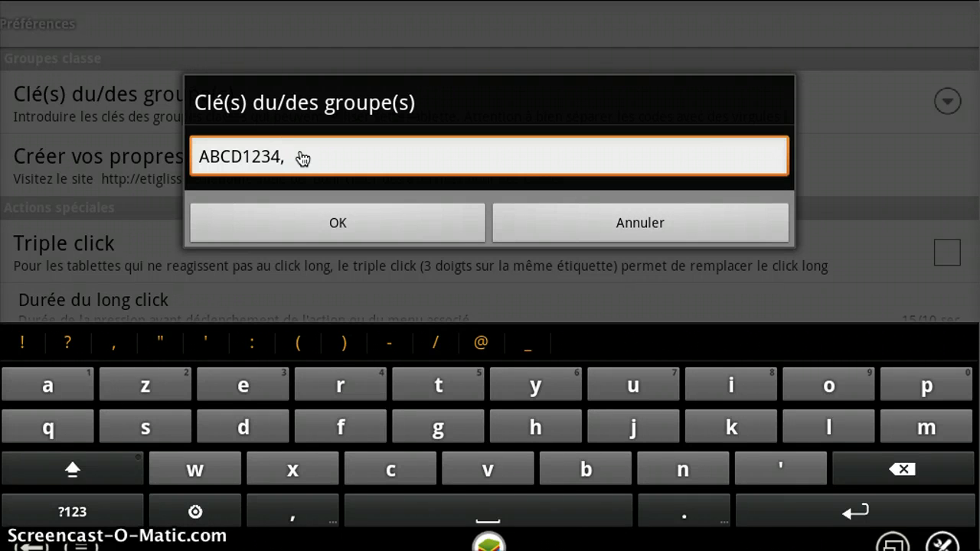
pyautogui.click(303, 159)
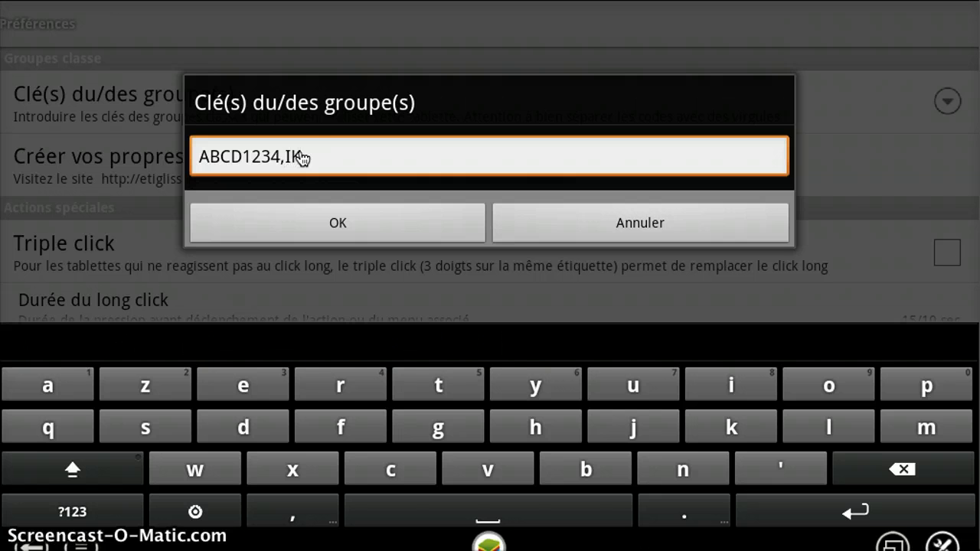
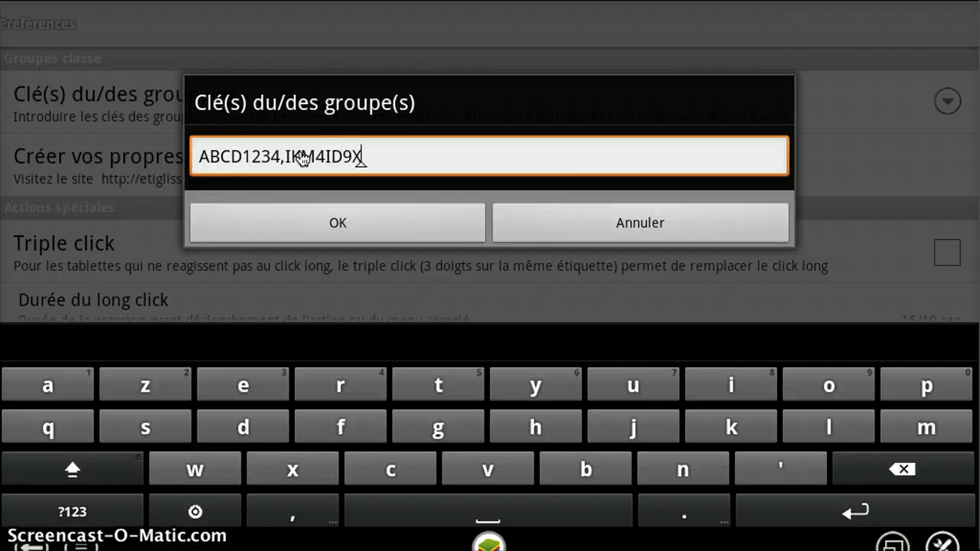
pyautogui.click(385, 234)
pyautogui.click(386, 238)
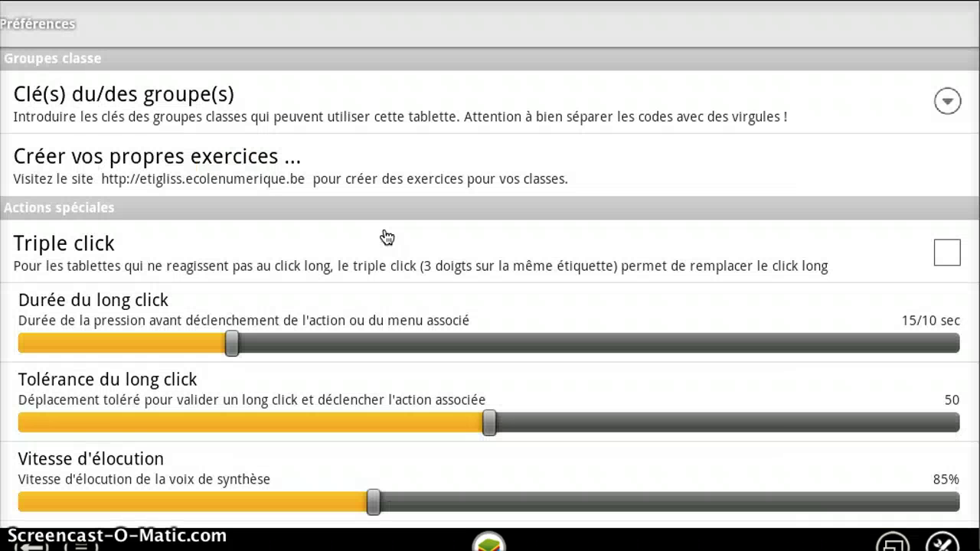
pyautogui.click(23, 539)
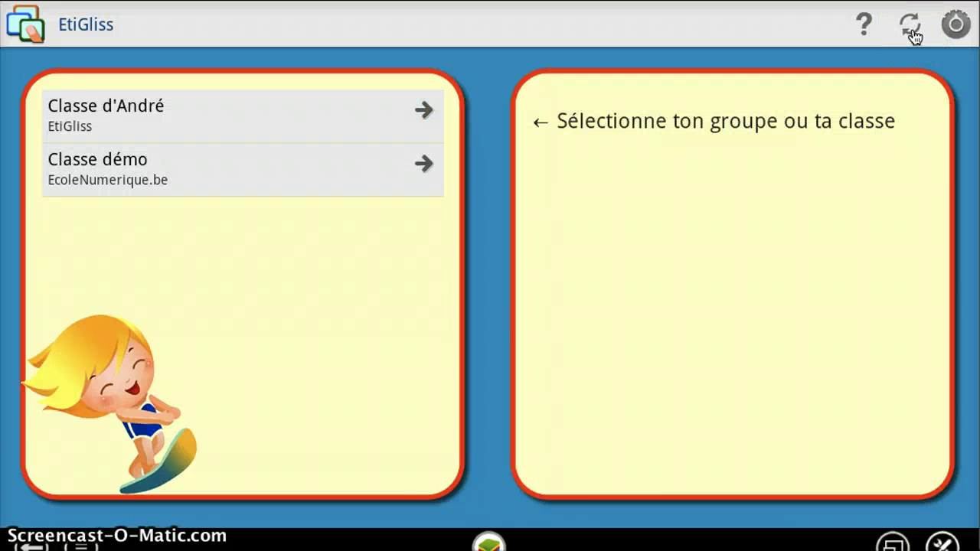
# - Refresh the class groups and show Classe d'André's exercises
pyautogui.click(911, 34)
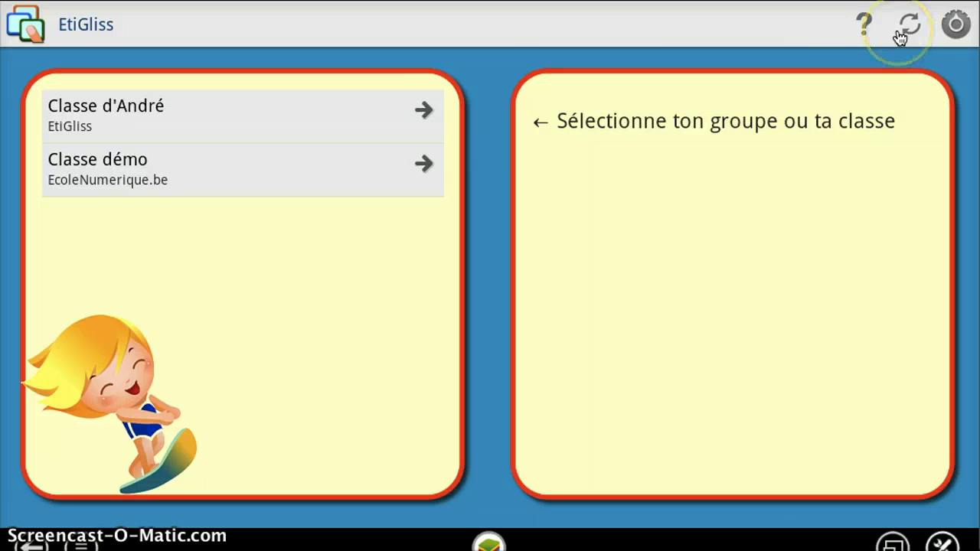
pyautogui.click(812, 49)
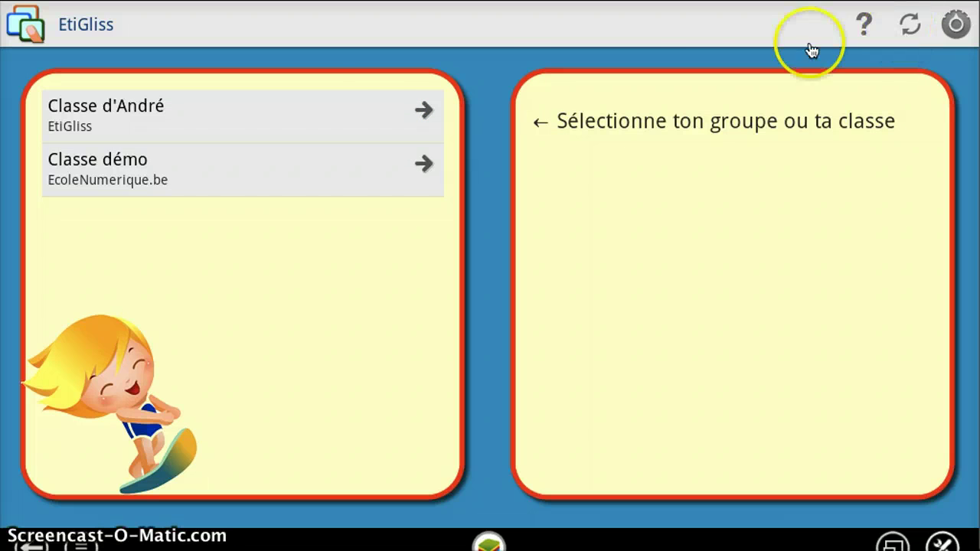
pyautogui.click(147, 125)
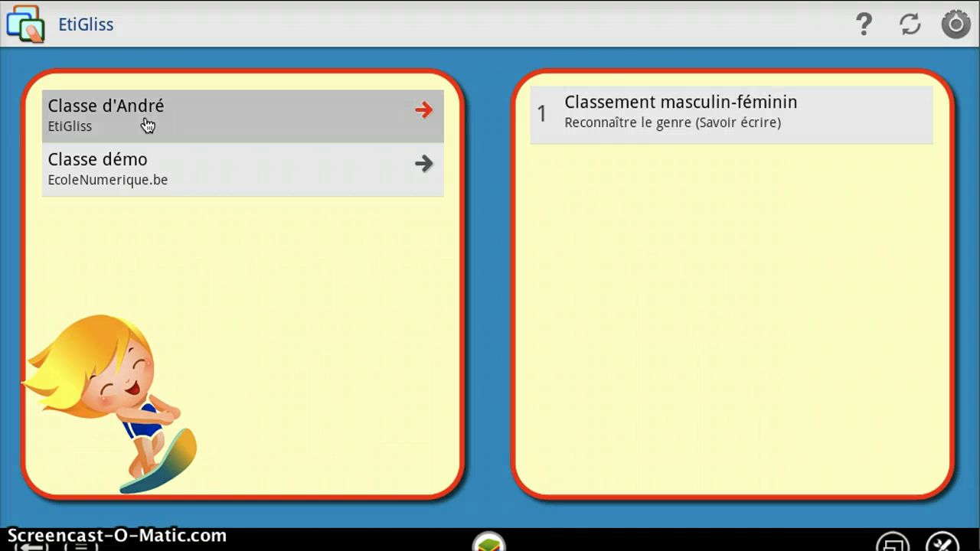
# - Open the exercise and sort cards: Tableau, Etiquette right; Tablette, Professeur, Exercice, Ecole left
pyautogui.click(629, 124)
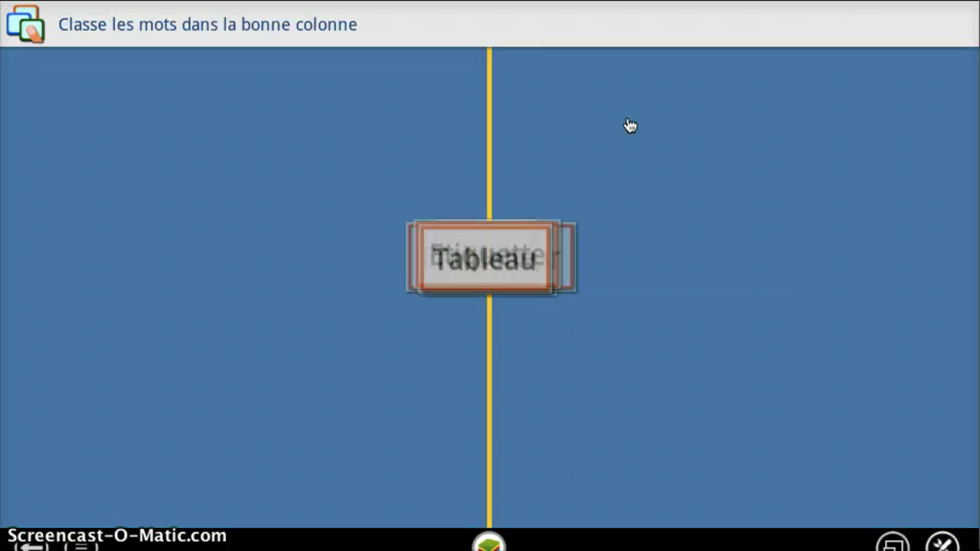
pyautogui.moveTo(530, 140); pyautogui.dragTo(322, 38)
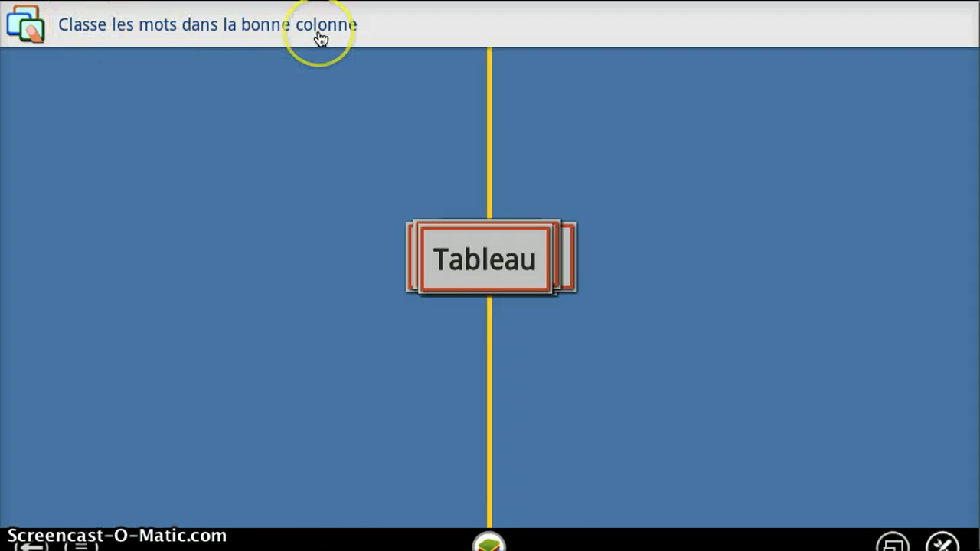
pyautogui.click(322, 55)
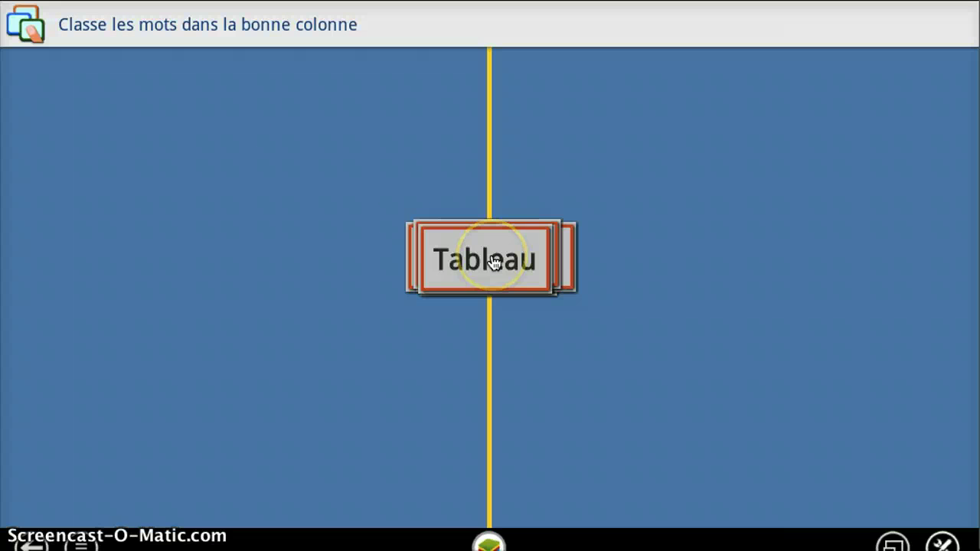
pyautogui.moveTo(493, 261); pyautogui.dragTo(691, 198)
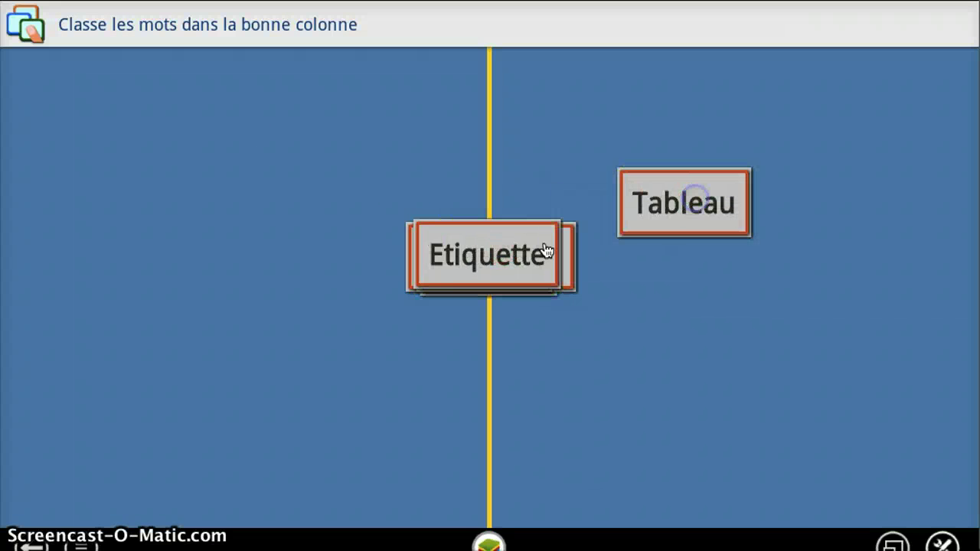
pyautogui.moveTo(483, 273); pyautogui.dragTo(689, 350)
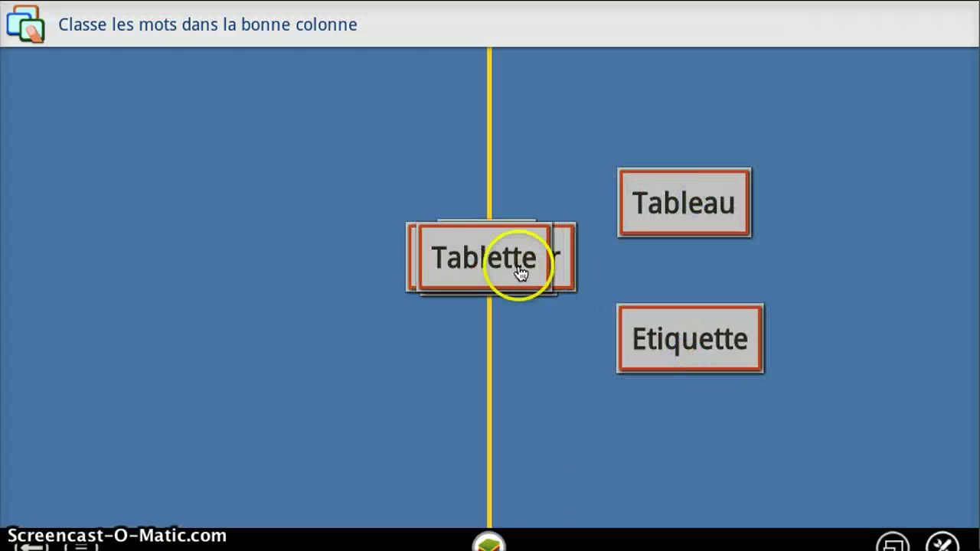
pyautogui.moveTo(520, 274); pyautogui.dragTo(299, 347)
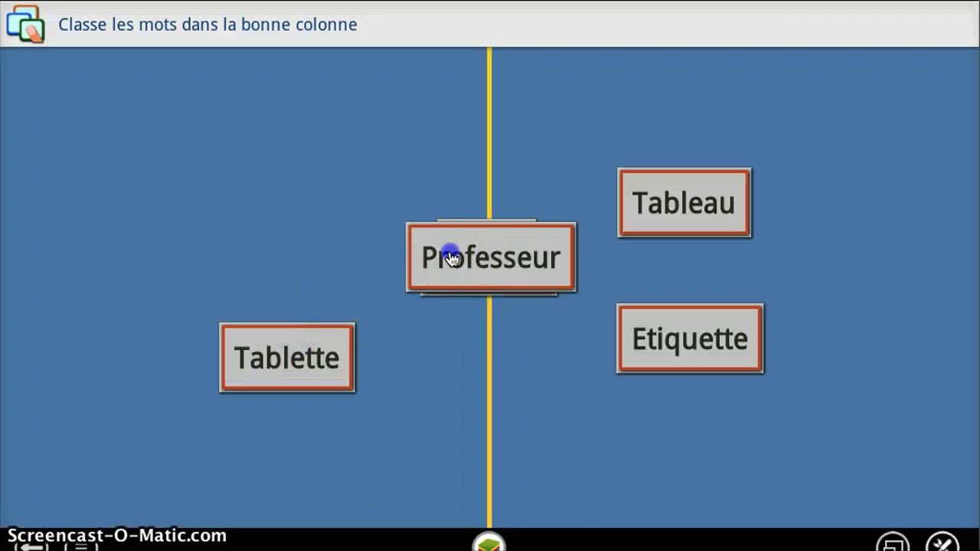
pyautogui.moveTo(452, 258); pyautogui.dragTo(93, 203)
pyautogui.moveTo(507, 275); pyautogui.dragTo(339, 117)
pyautogui.moveTo(474, 253); pyautogui.dragTo(426, 369)
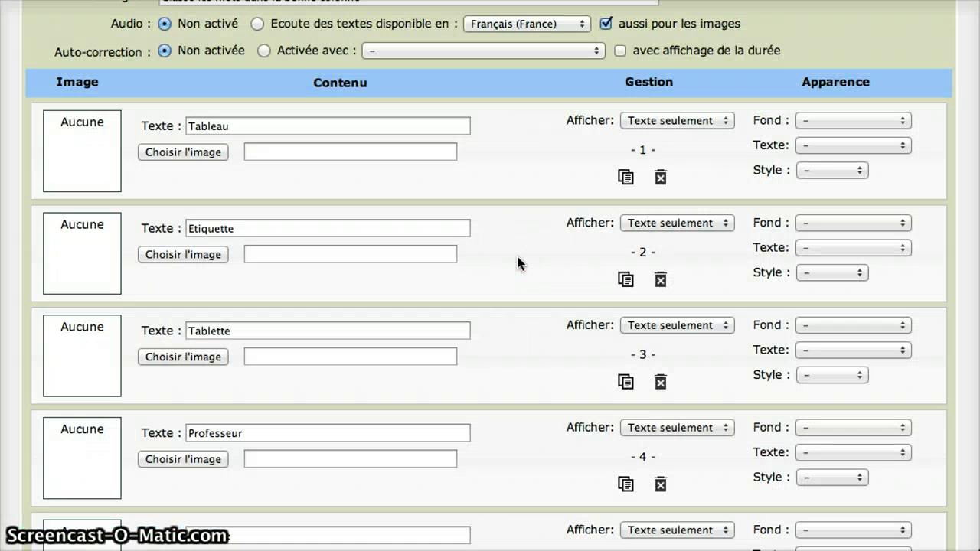
# - Show the grid settings and title zone 1 'Masculin', moving on to zone 2's title
pyautogui.scroll(10, 518, 257)
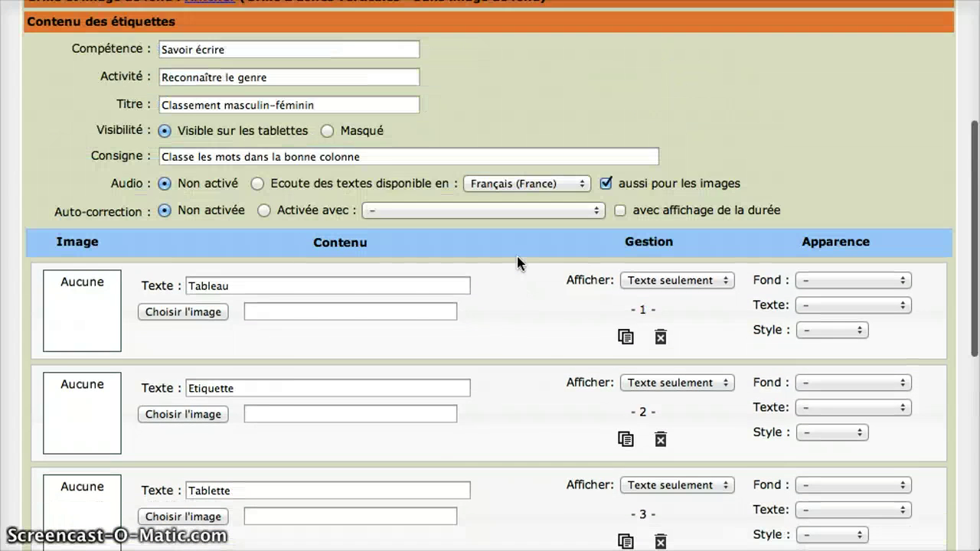
pyautogui.scroll(2, 517, 256)
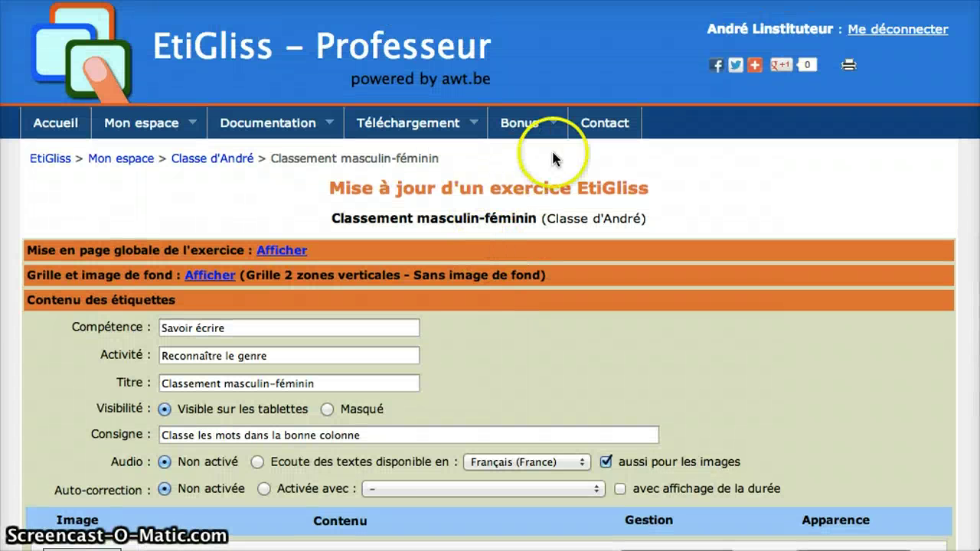
pyautogui.click(205, 285)
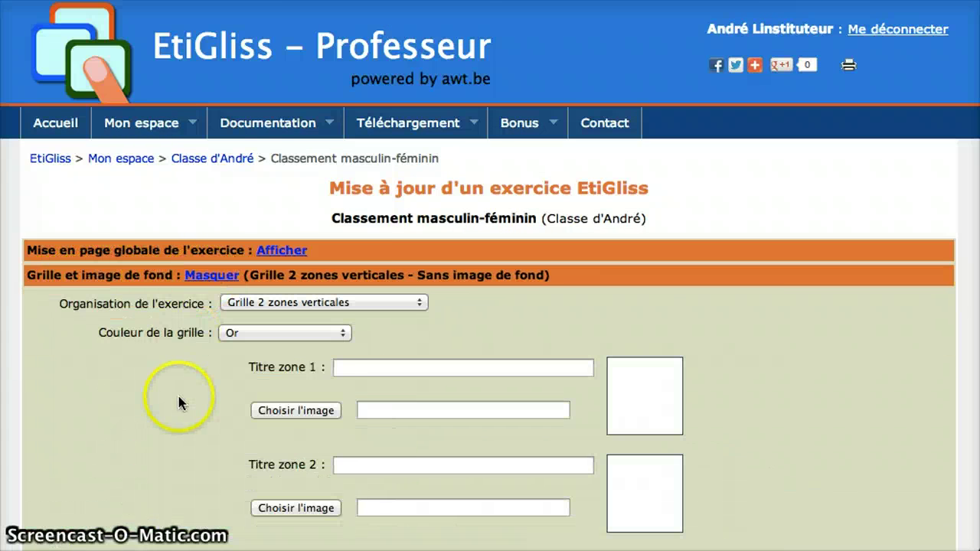
pyautogui.scroll(-3, 178, 395)
pyautogui.scroll(-1, 178, 391)
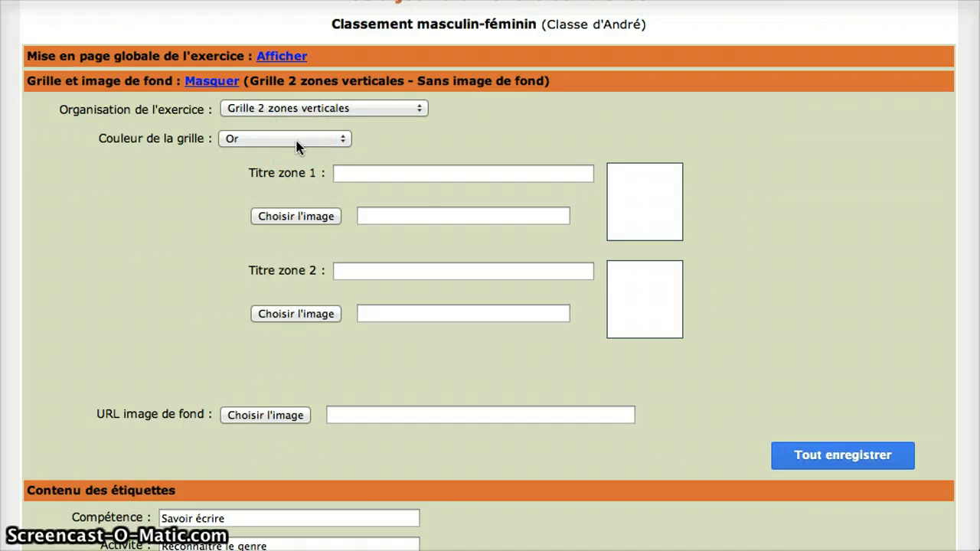
pyautogui.click(386, 176)
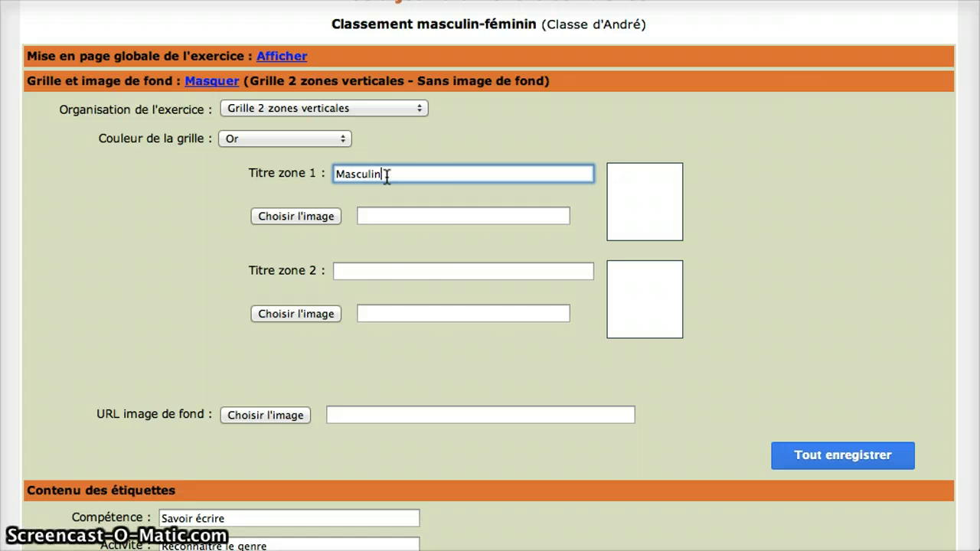
pyautogui.write('Masculin')
pyautogui.click(390, 268)
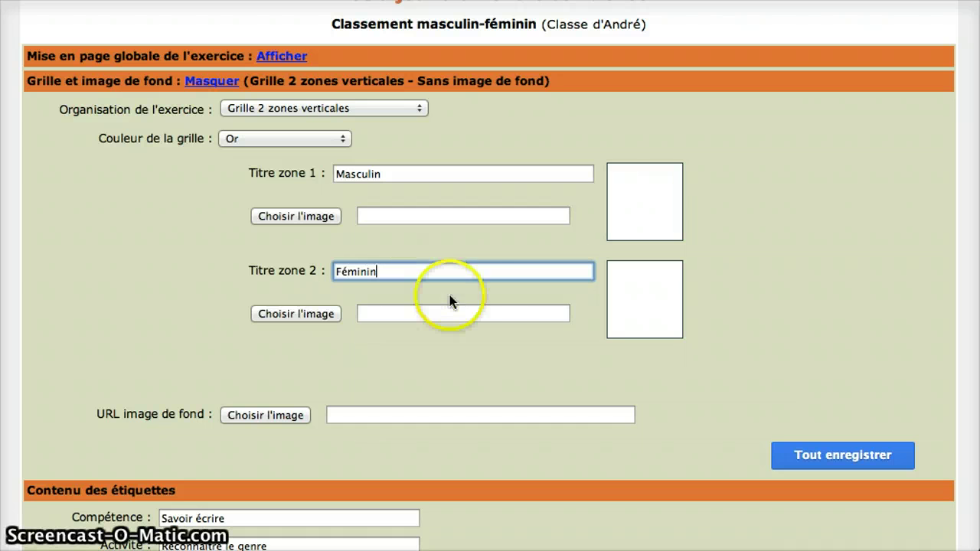
pyautogui.scroll(-5, 497, 367)
pyautogui.scroll(-5, 497, 364)
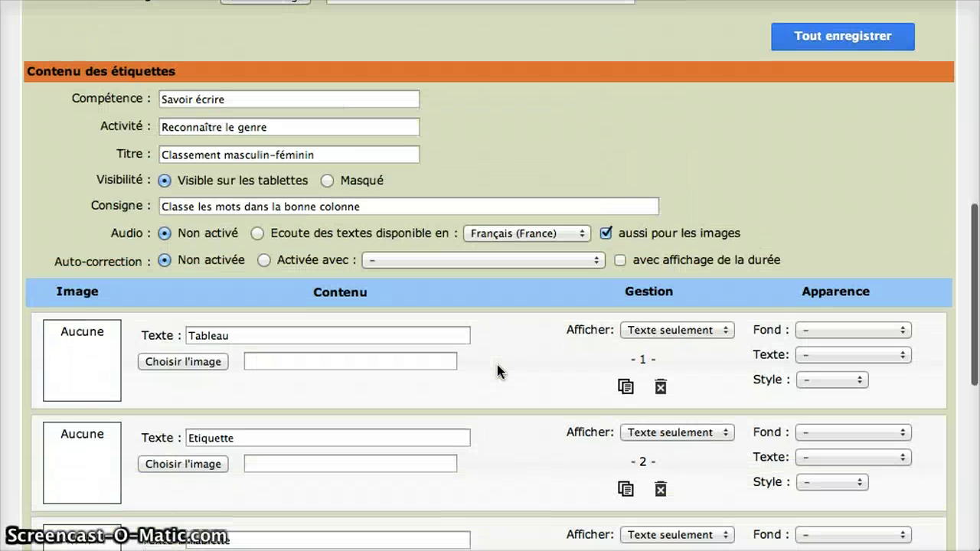
pyautogui.scroll(-2, 497, 364)
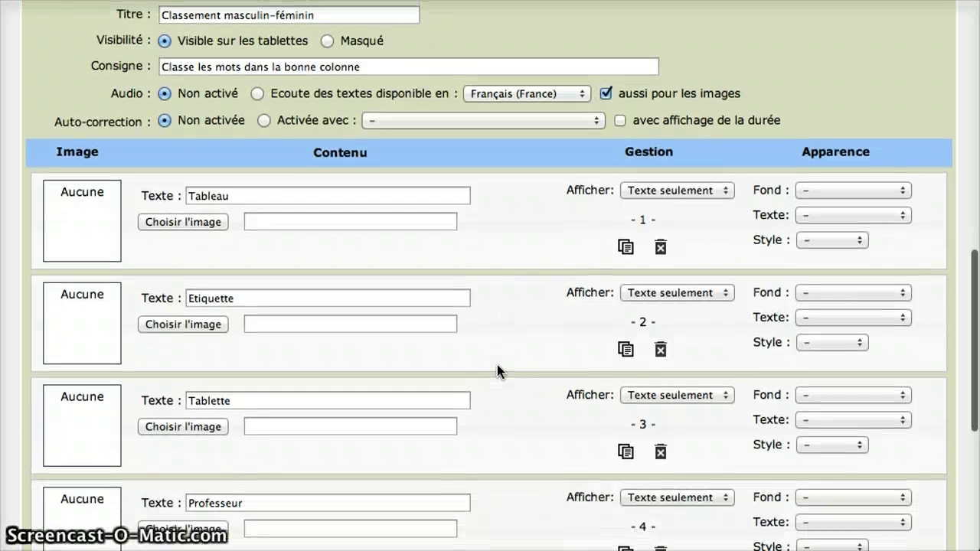
pyautogui.scroll(1, 497, 365)
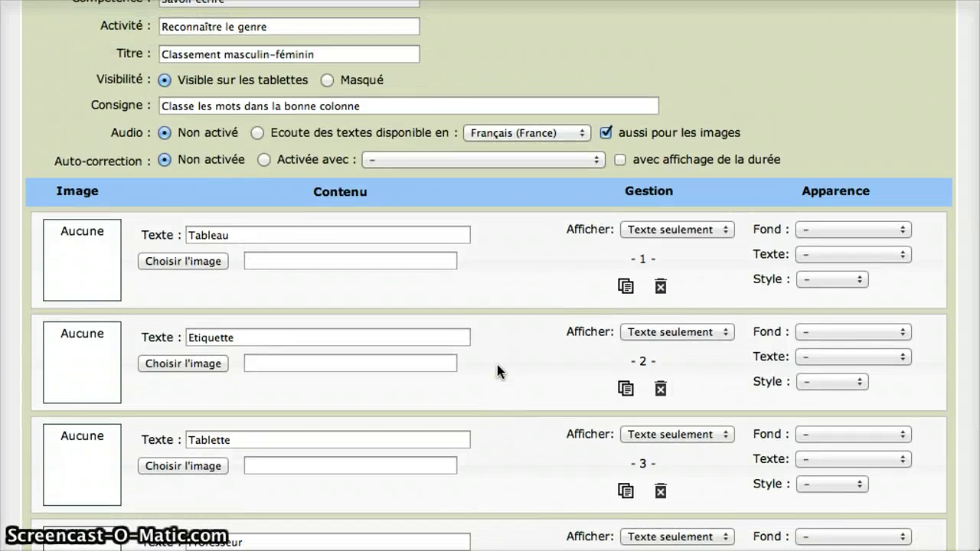
# - Turn on auto-correction, activated with 'Affichage des bonnes réponses' feedback
pyautogui.click(468, 338)
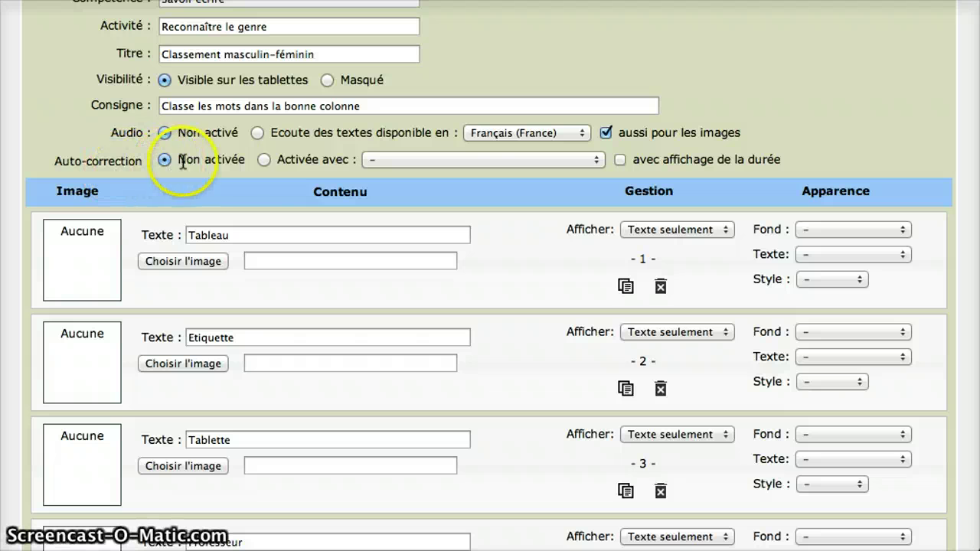
pyautogui.click(265, 159)
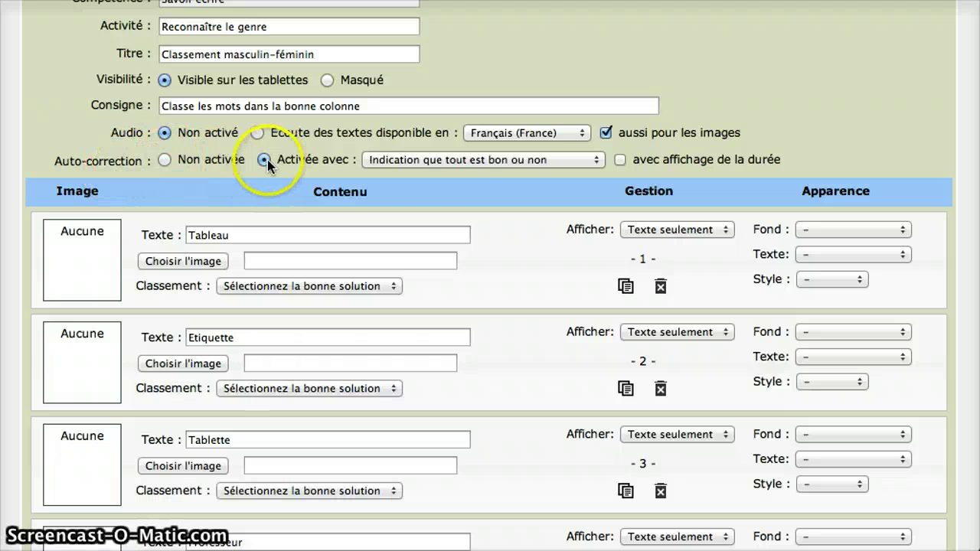
pyautogui.click(596, 160)
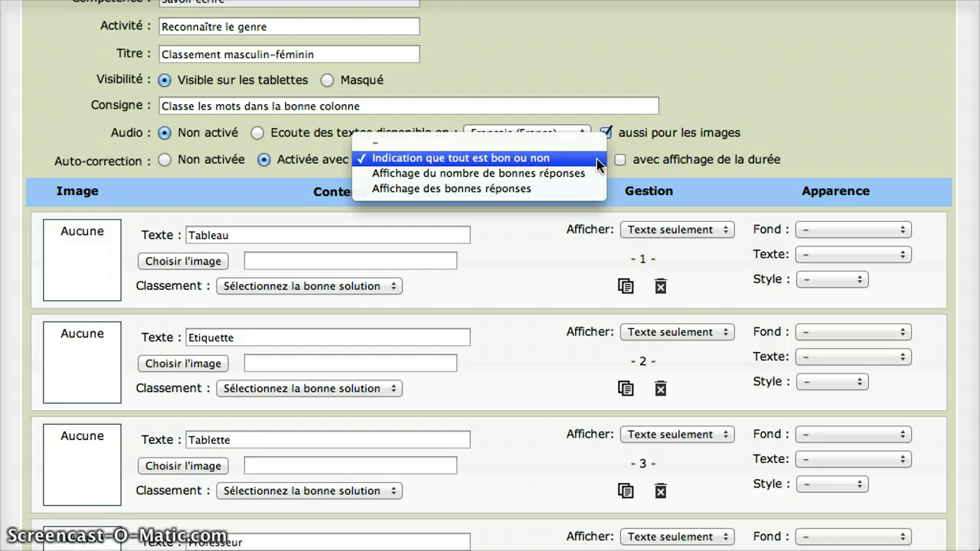
pyautogui.click(506, 173)
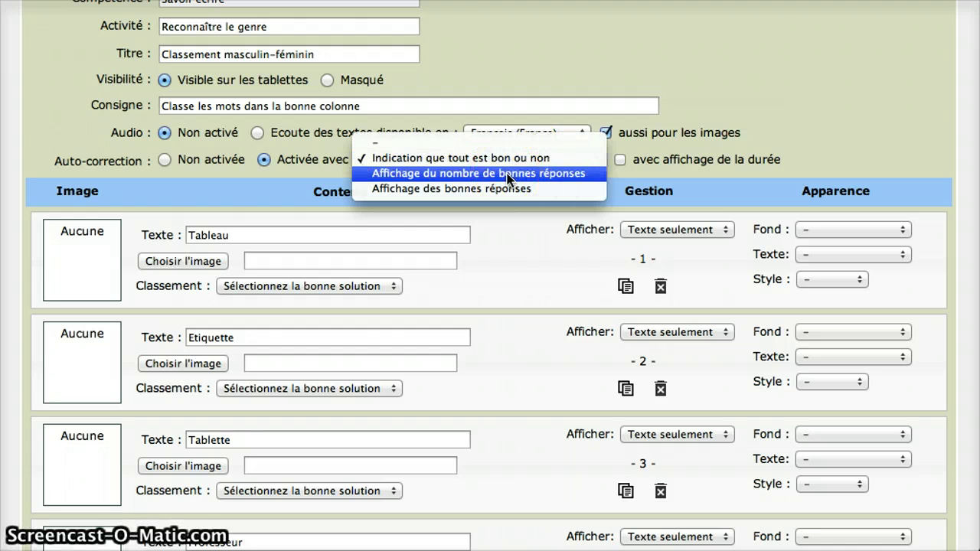
pyautogui.click(508, 189)
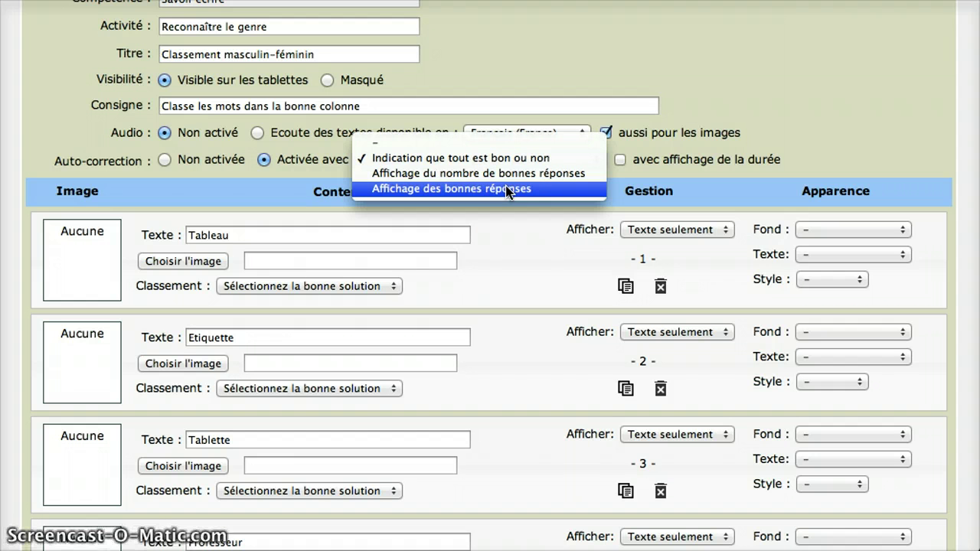
pyautogui.click(505, 189)
pyautogui.scroll(-1, 507, 322)
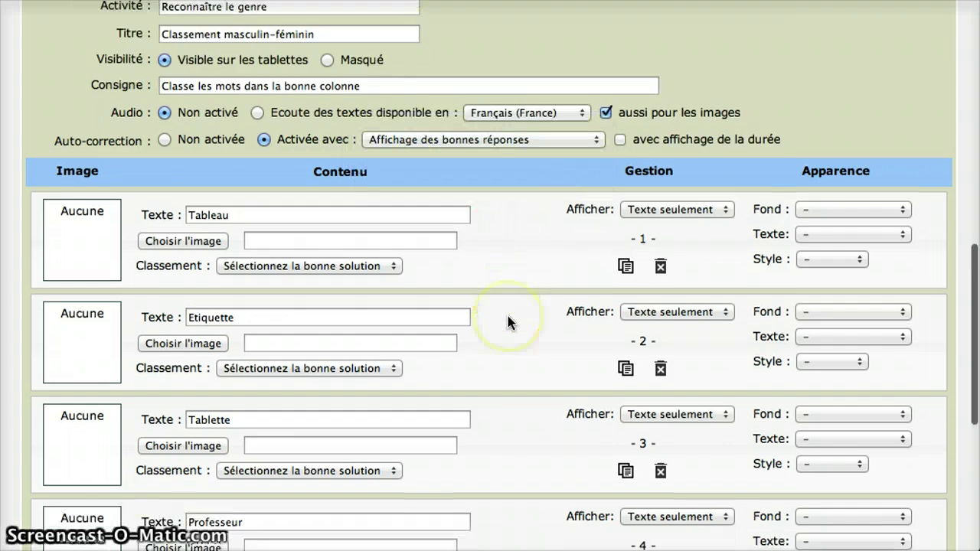
pyautogui.scroll(-5, 507, 321)
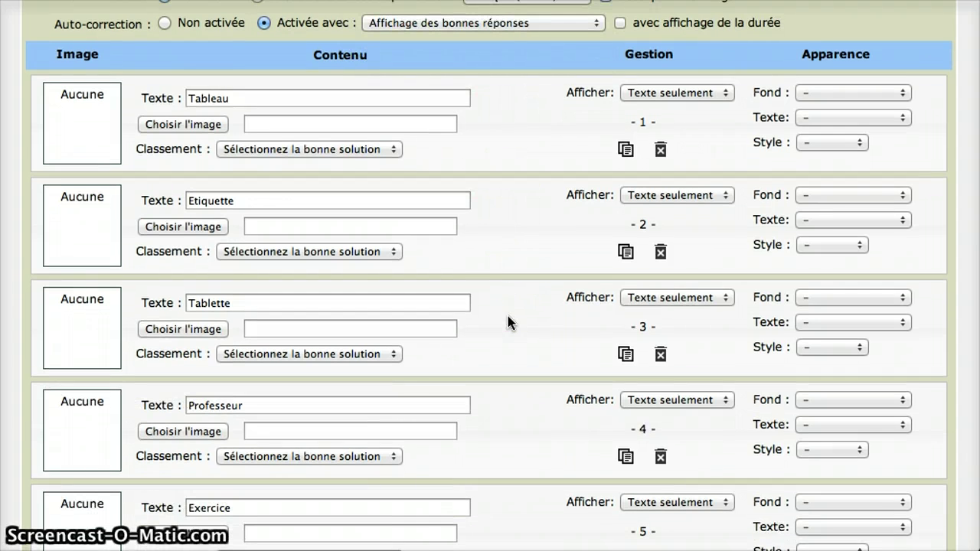
# - Classify Tableau as Masculin and Etiquette and Tablette as Féminin
pyautogui.scroll(-1, 509, 322)
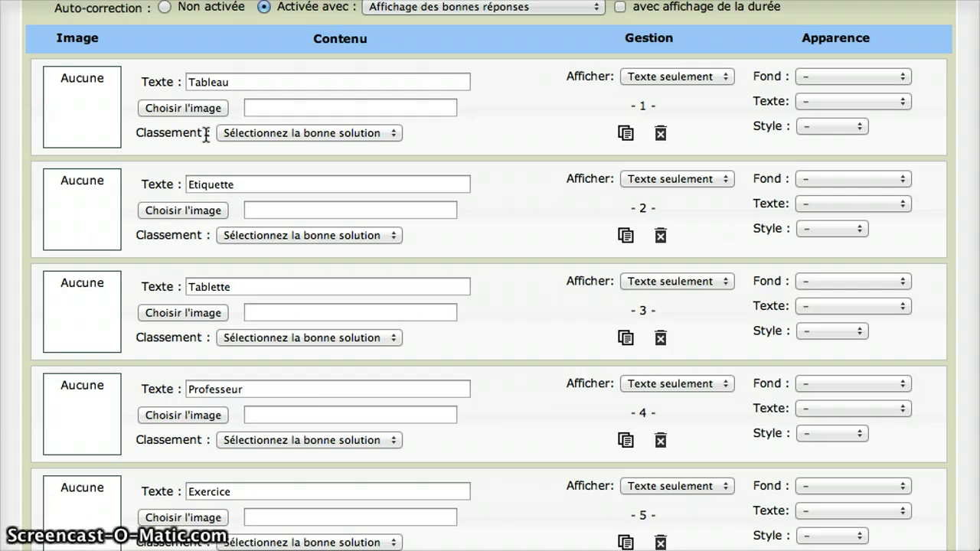
pyautogui.click(394, 134)
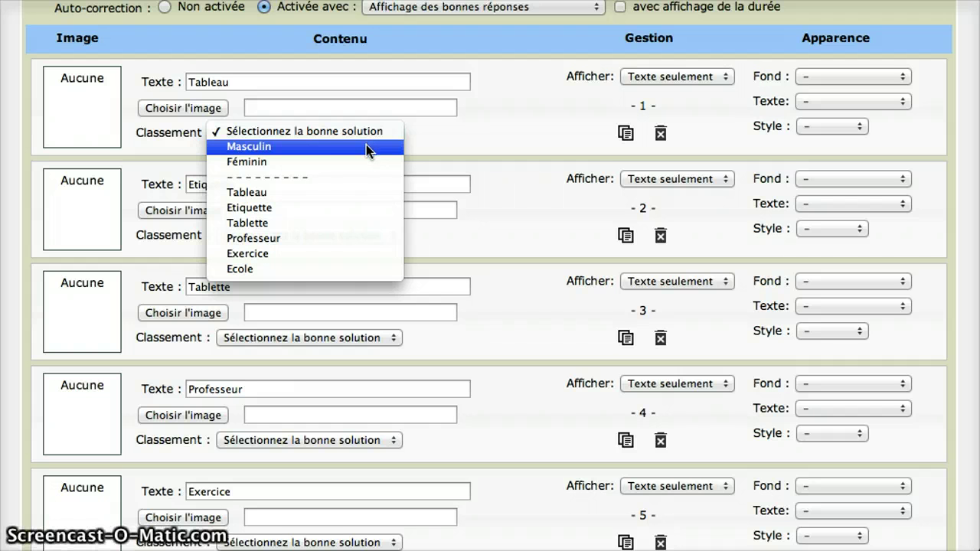
pyautogui.moveTo(365, 145); pyautogui.dragTo(363, 153)
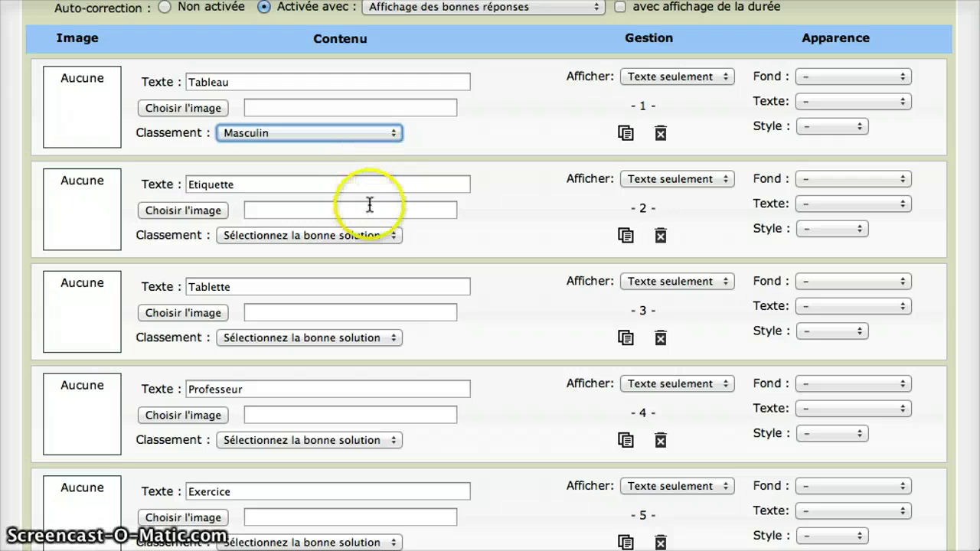
pyautogui.click(391, 236)
pyautogui.moveTo(390, 235); pyautogui.dragTo(375, 261)
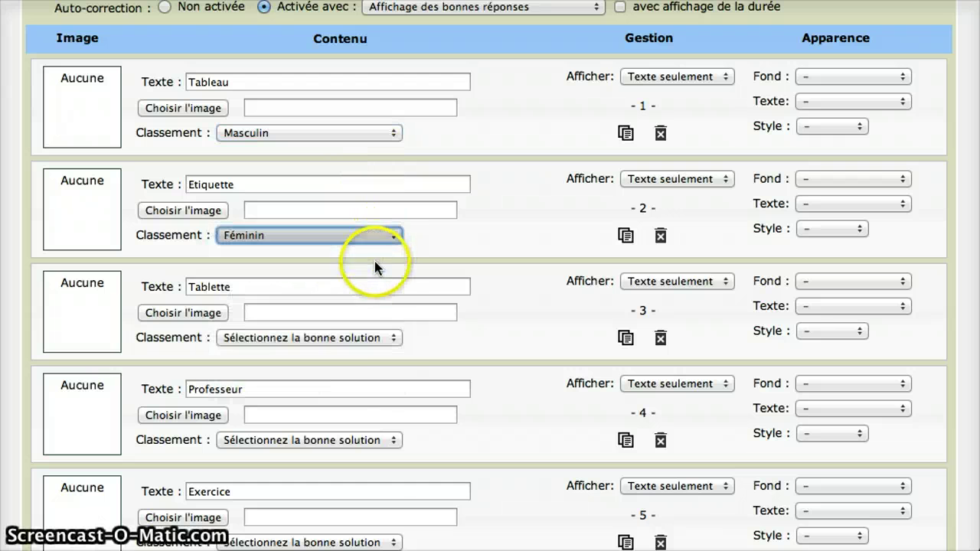
pyautogui.click(385, 337)
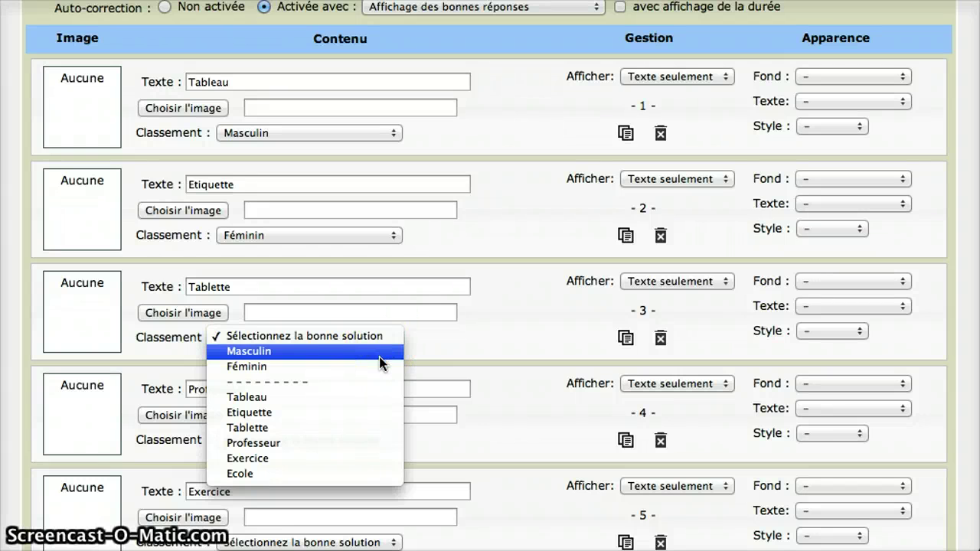
pyautogui.moveTo(383, 363); pyautogui.dragTo(282, 368)
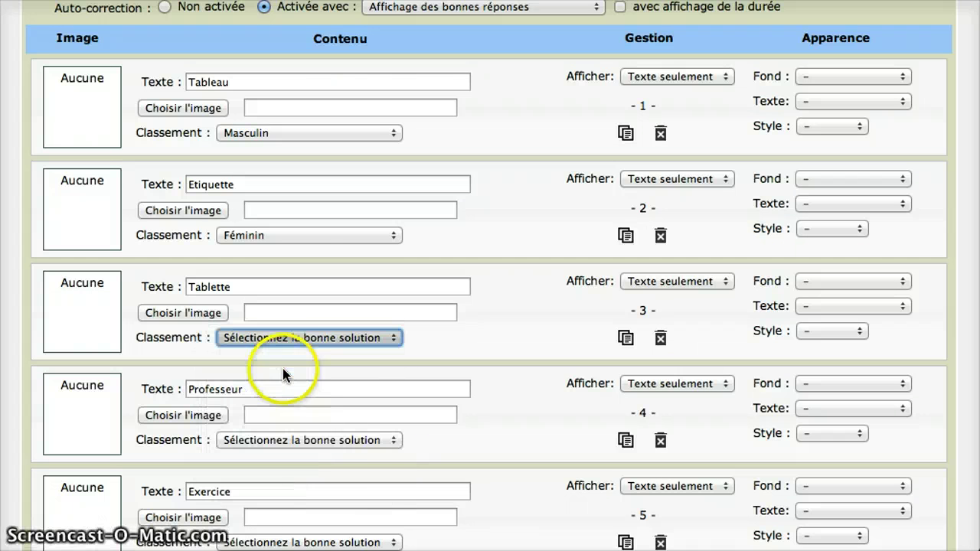
# - Classify Professeur and Exercice as Masculin, Ecole as Féminin, and save everything with 'Tout enregistrer'
pyautogui.click(377, 438)
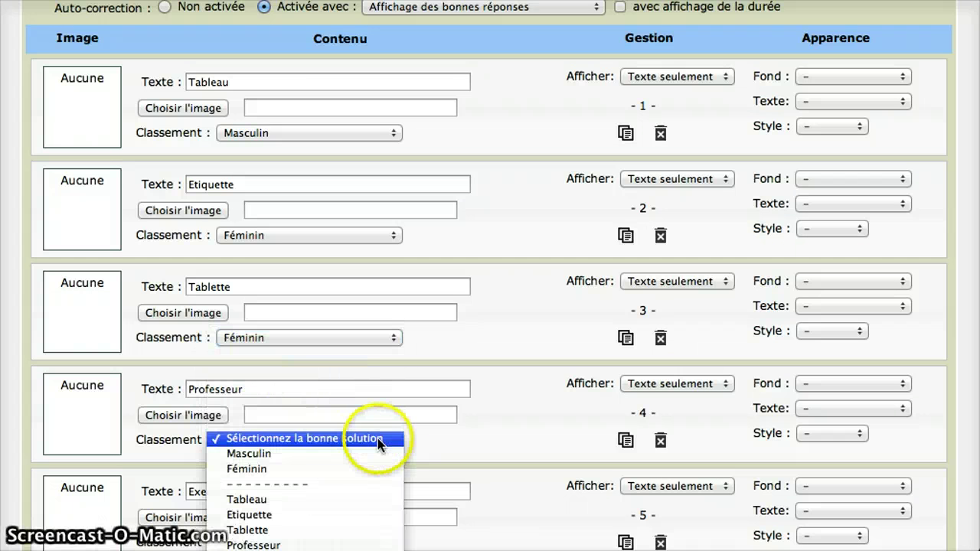
pyautogui.click(313, 456)
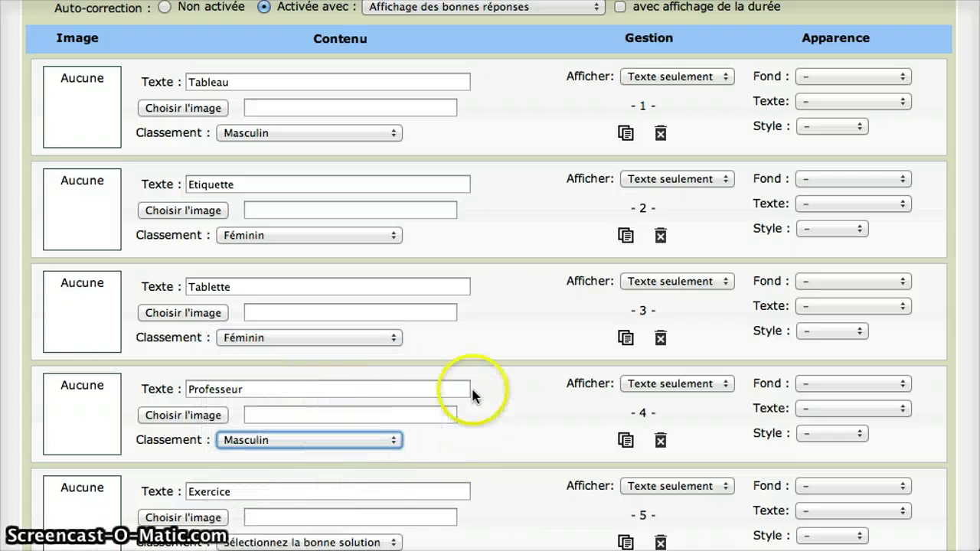
pyautogui.scroll(-5, 510, 424)
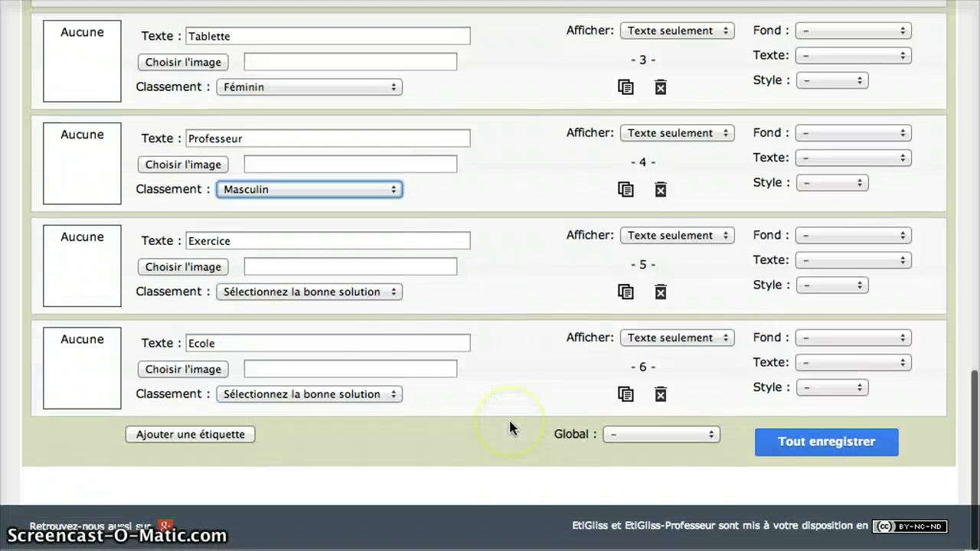
pyautogui.click(397, 295)
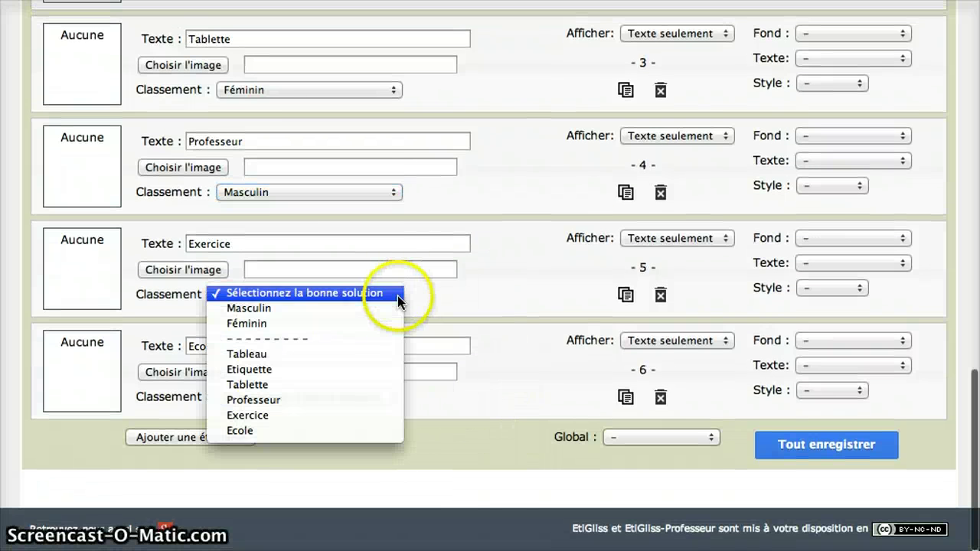
pyautogui.click(331, 308)
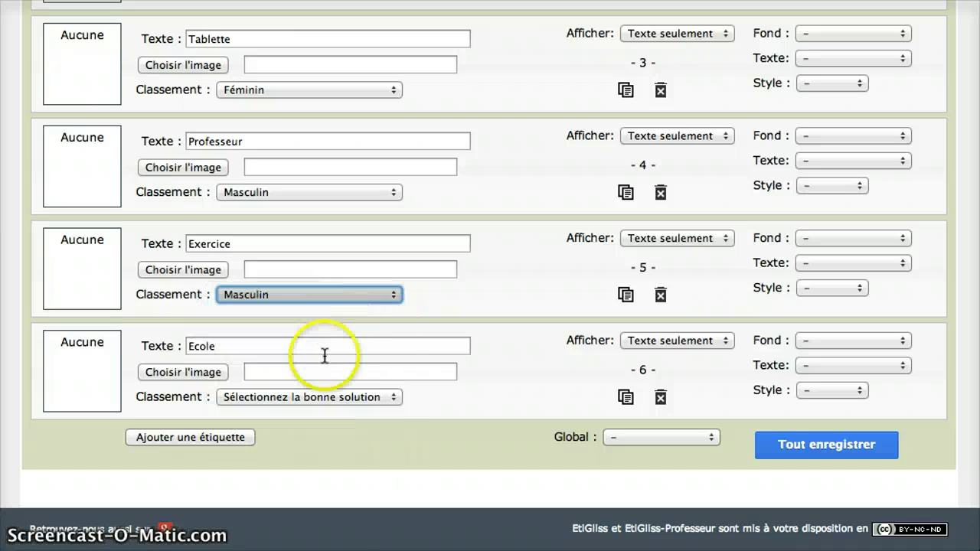
pyautogui.click(396, 402)
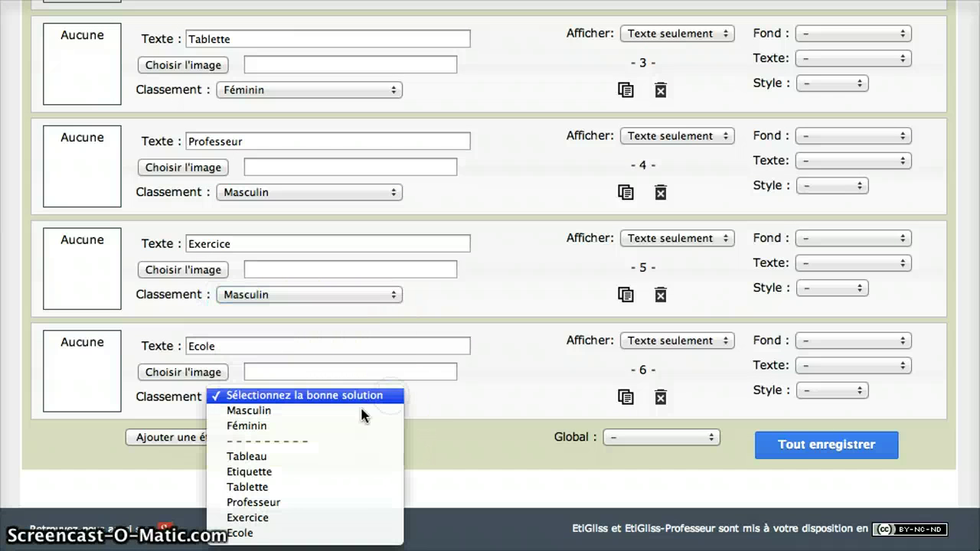
pyautogui.click(348, 428)
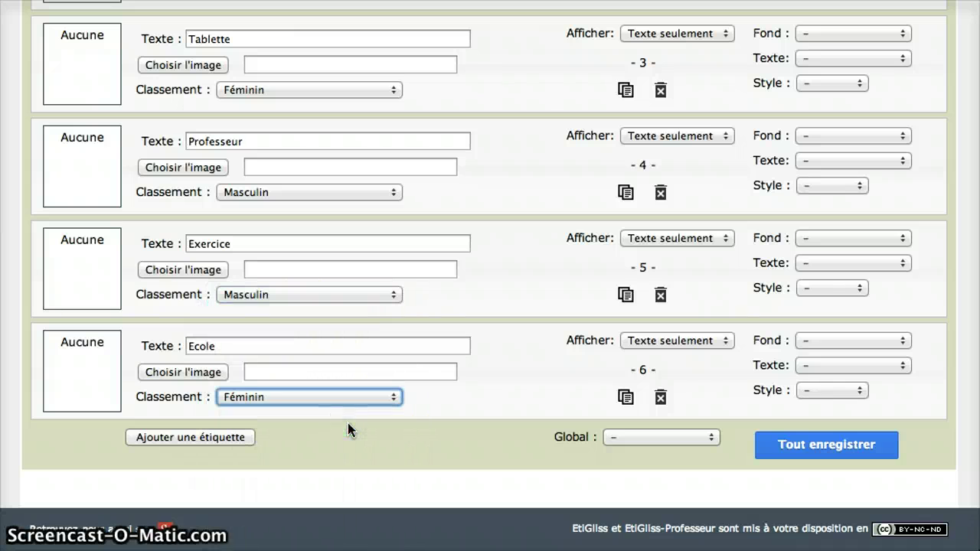
pyautogui.click(828, 456)
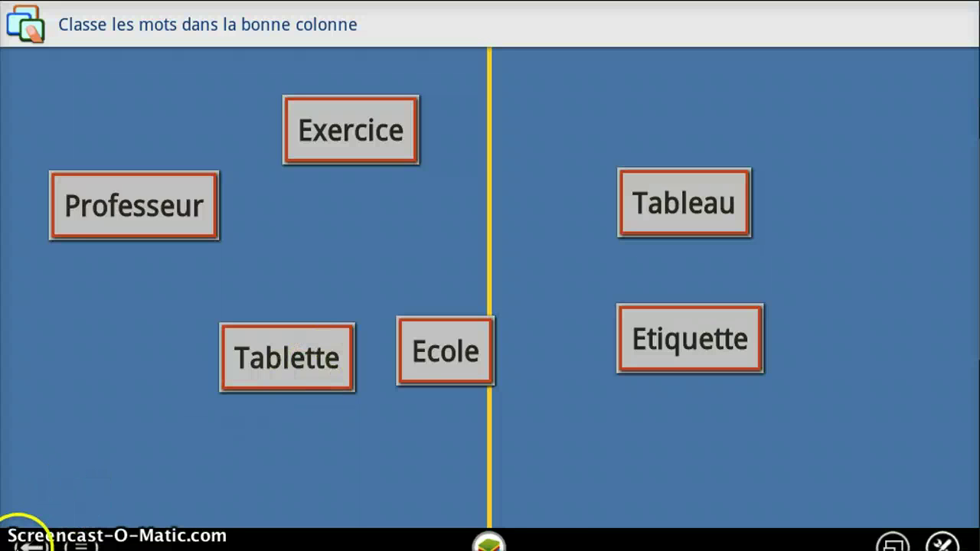
# - Leave the running exercise, confirm with Oui, and reopen 'Classement masculin-féminin'
pyautogui.click(29, 543)
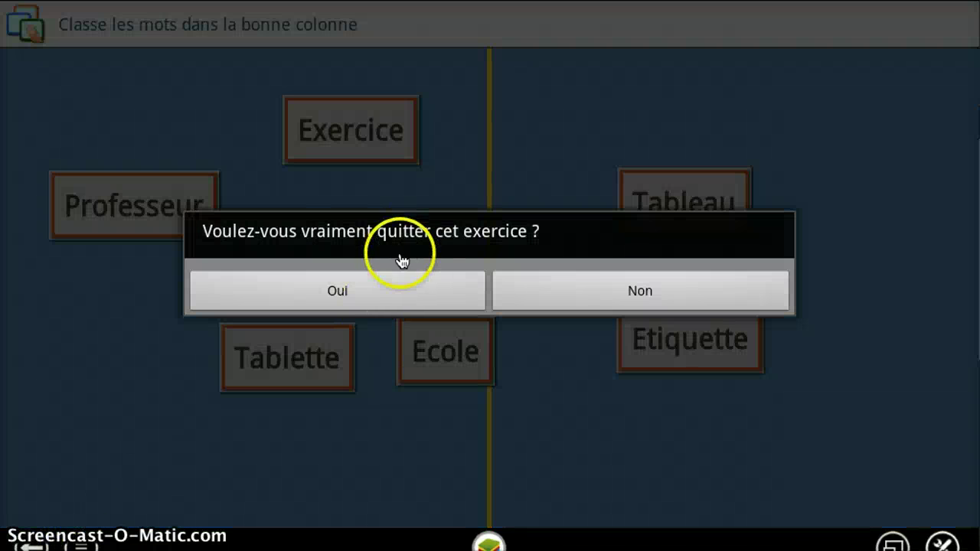
pyautogui.click(378, 289)
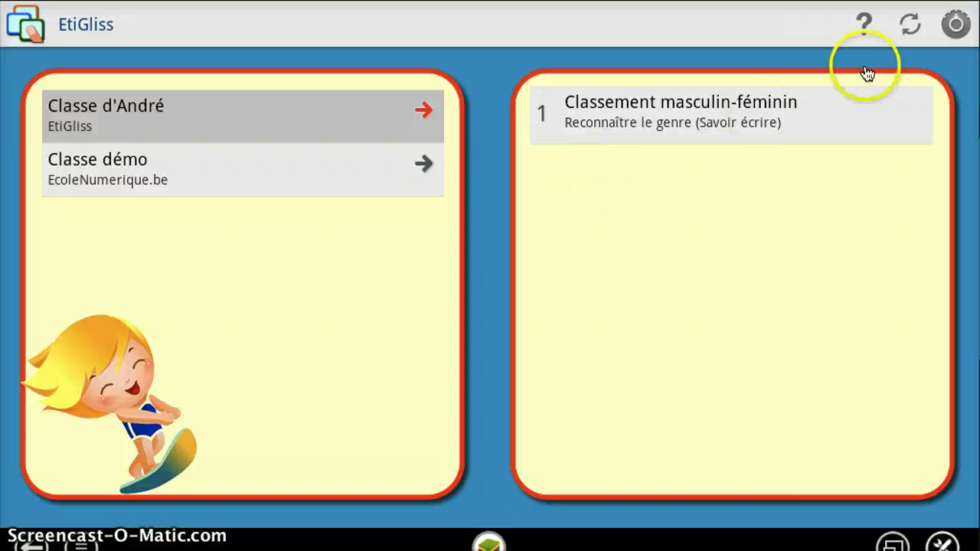
pyautogui.click(739, 116)
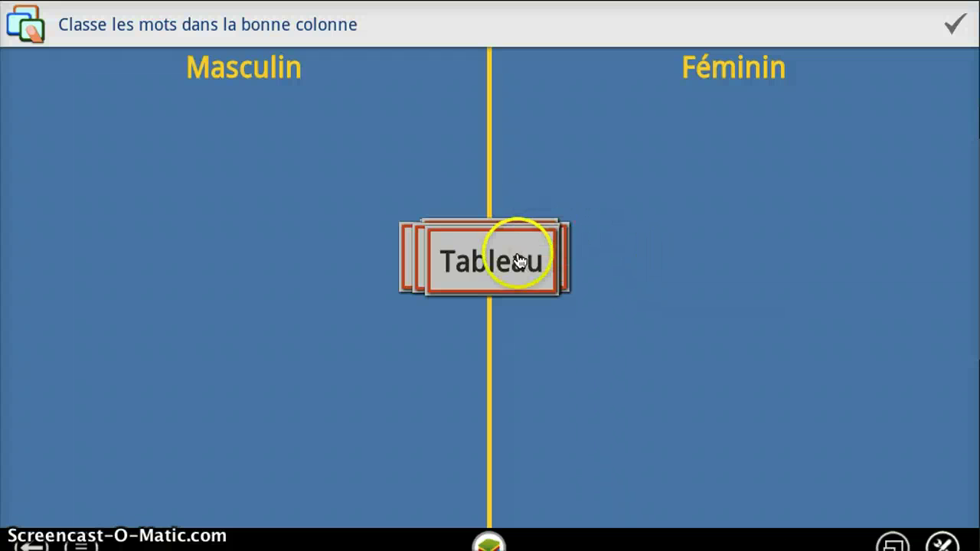
# - Drag Tableau, Etiquette, Exercice under Masculin and Tablette, Professeur, Ecole under Féminin
pyautogui.moveTo(475, 245); pyautogui.dragTo(278, 215)
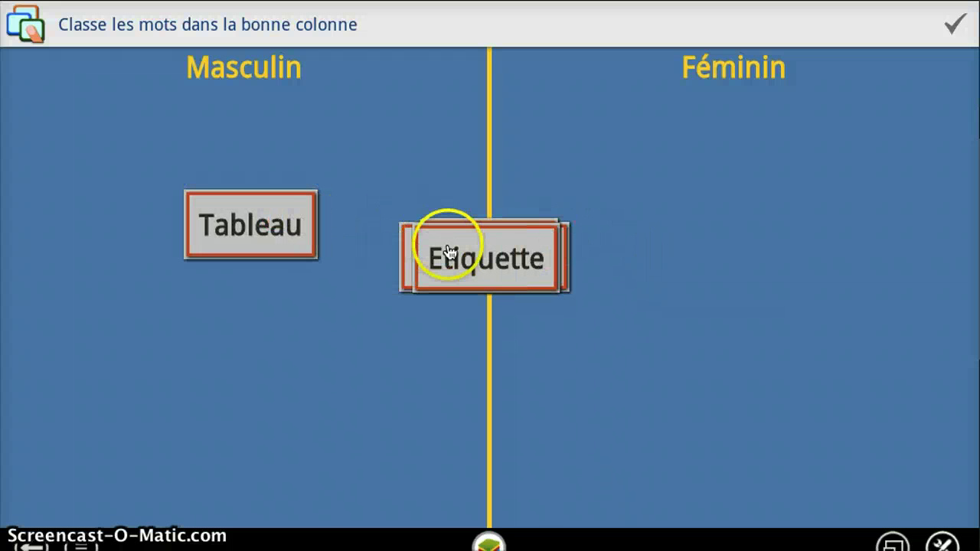
pyautogui.moveTo(444, 247); pyautogui.dragTo(222, 365)
pyautogui.moveTo(481, 245); pyautogui.dragTo(686, 197)
pyautogui.click(535, 252)
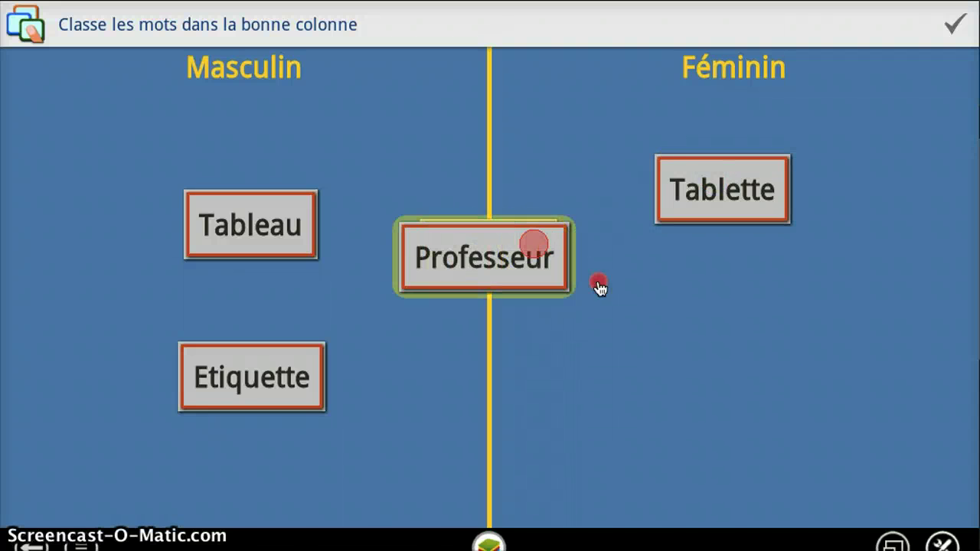
pyautogui.click(513, 243)
pyautogui.moveTo(521, 251); pyautogui.dragTo(789, 375)
pyautogui.moveTo(531, 273); pyautogui.dragTo(402, 168)
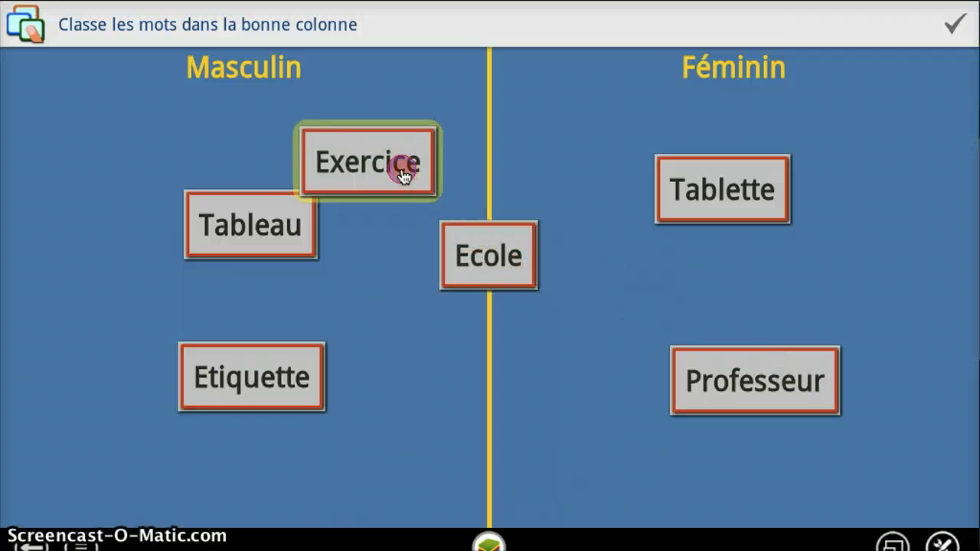
pyautogui.moveTo(479, 241); pyautogui.dragTo(611, 405)
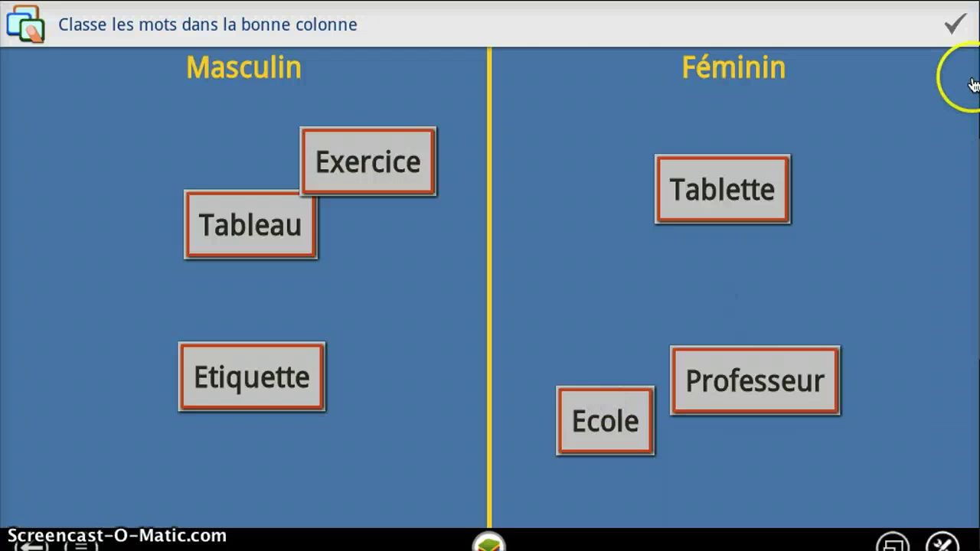